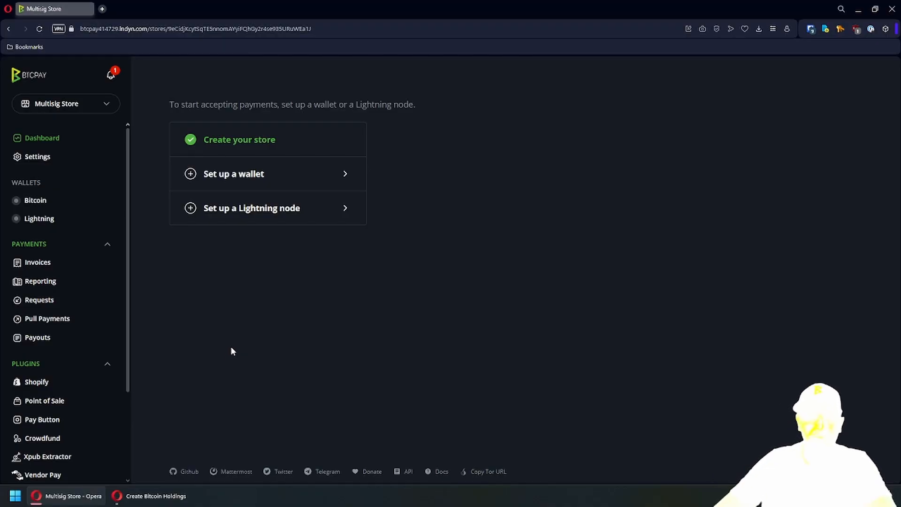
- In Manage Plugins, update Xpub Extractor and Vendor Pay, then restart BTCPay Server
scroll(82, 324, down, 2)
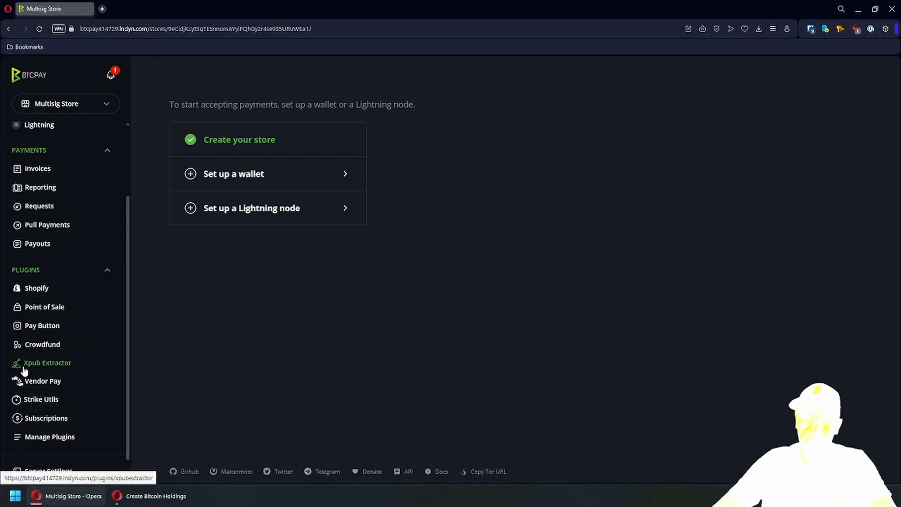
click(69, 442)
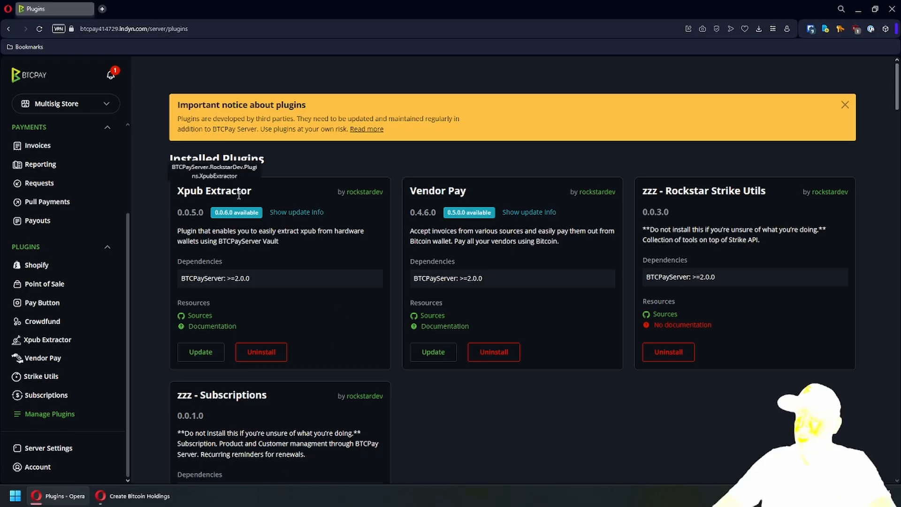
click(201, 351)
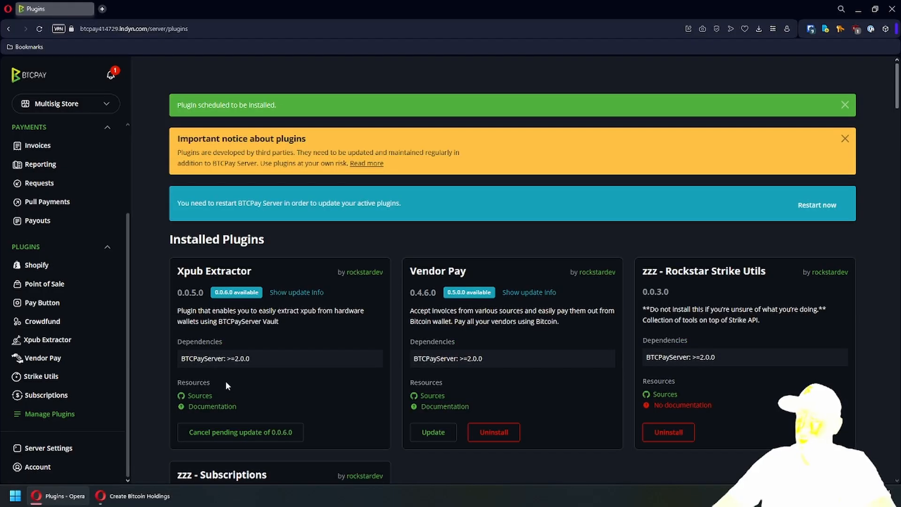
click(427, 430)
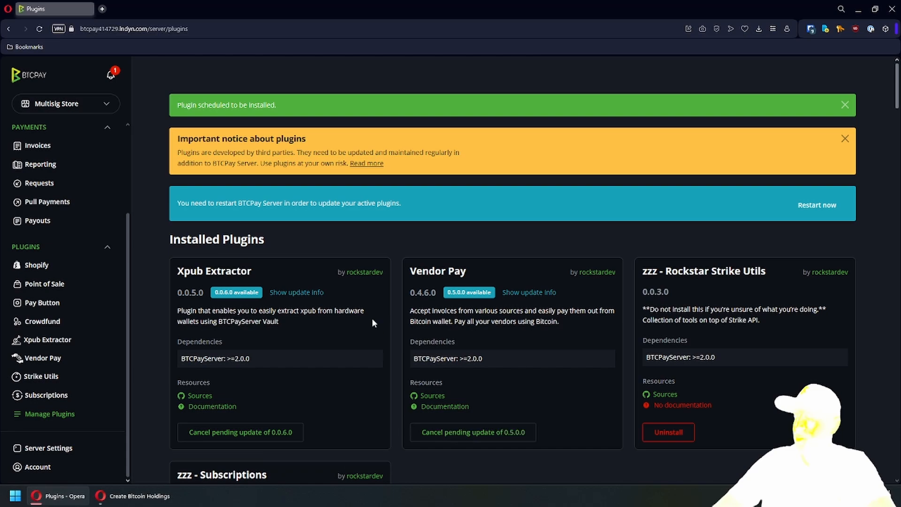
click(817, 205)
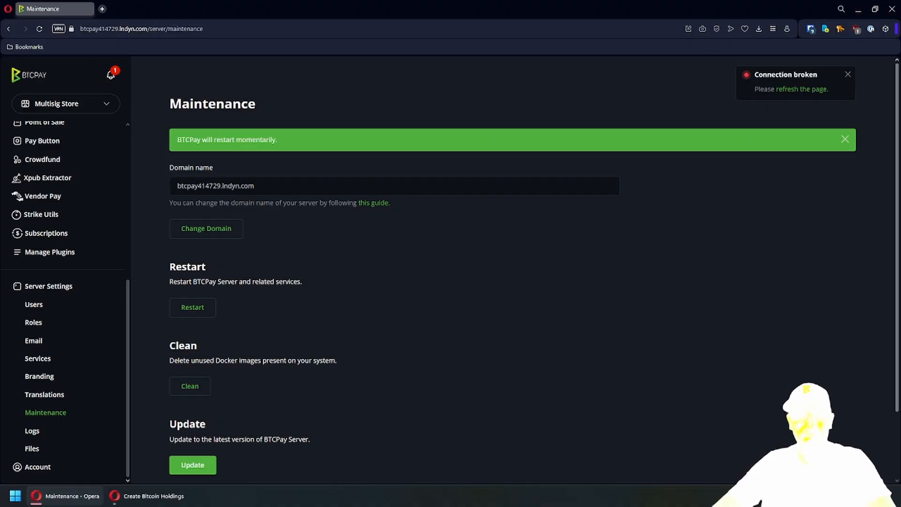
- Open the Xpub Extractor page from the sidebar's Plugins section
scroll(80, 269, up, 3)
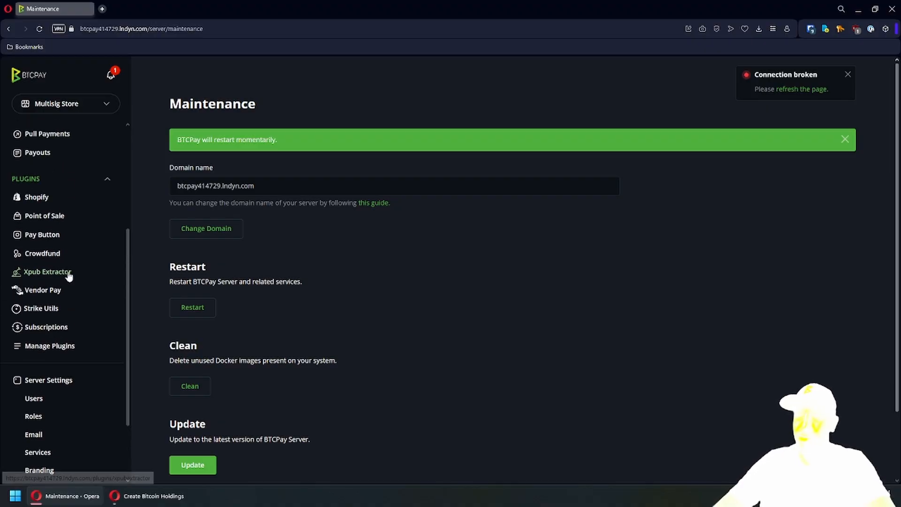
click(60, 276)
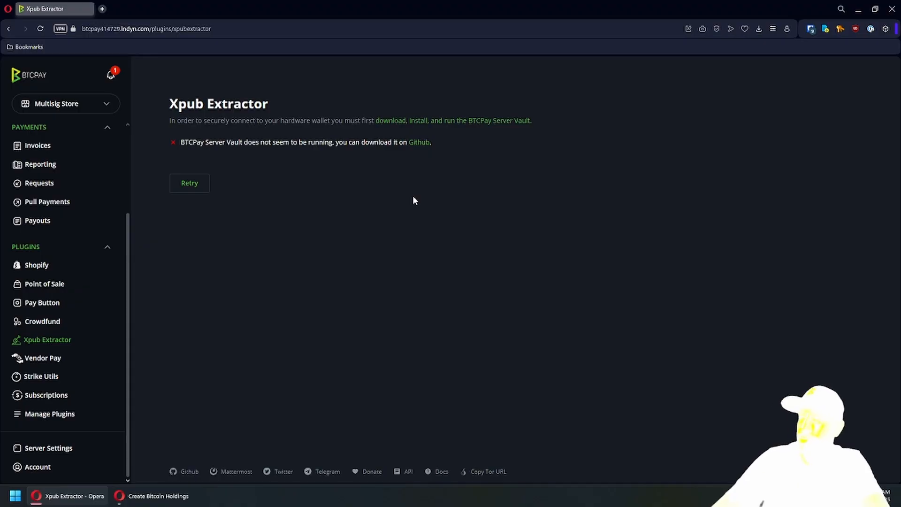
- Follow the Xpub Extractor's Vault link to the BTCPay Server Vault v2.0.10 download page
drag(280, 120, 307, 142)
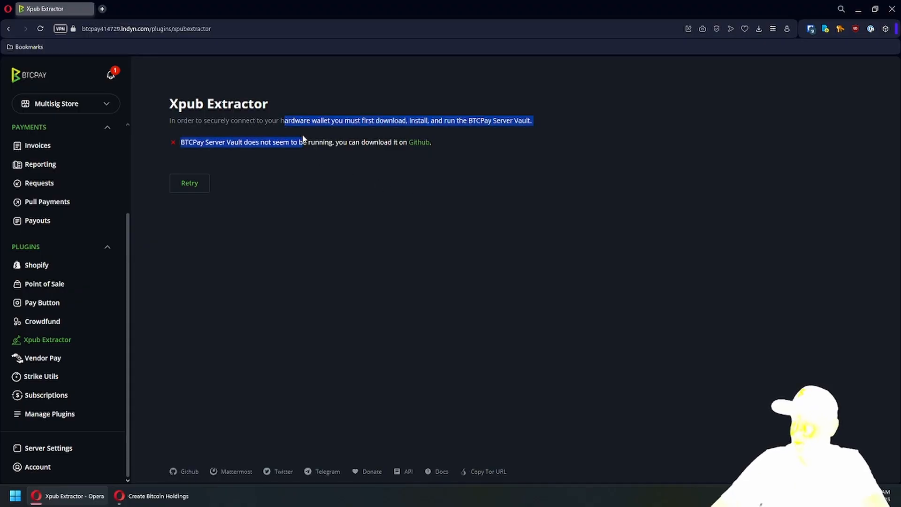
click(311, 147)
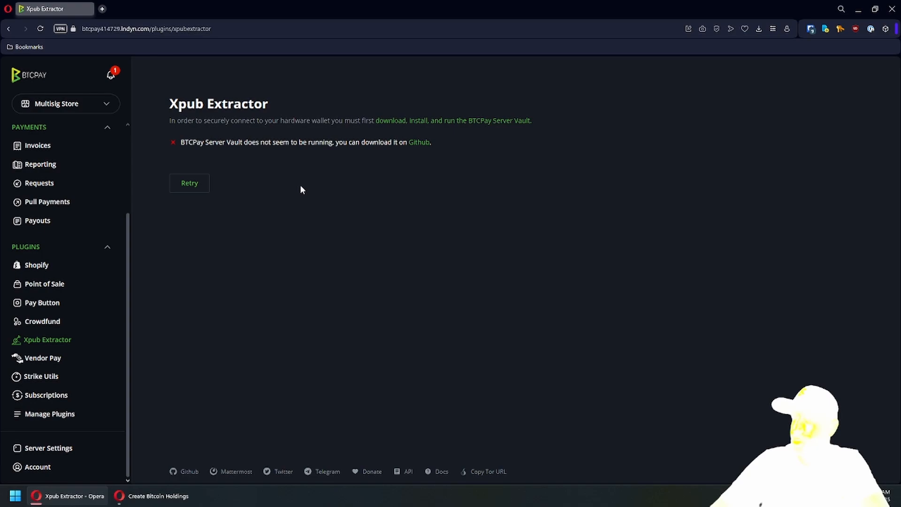
click(477, 123)
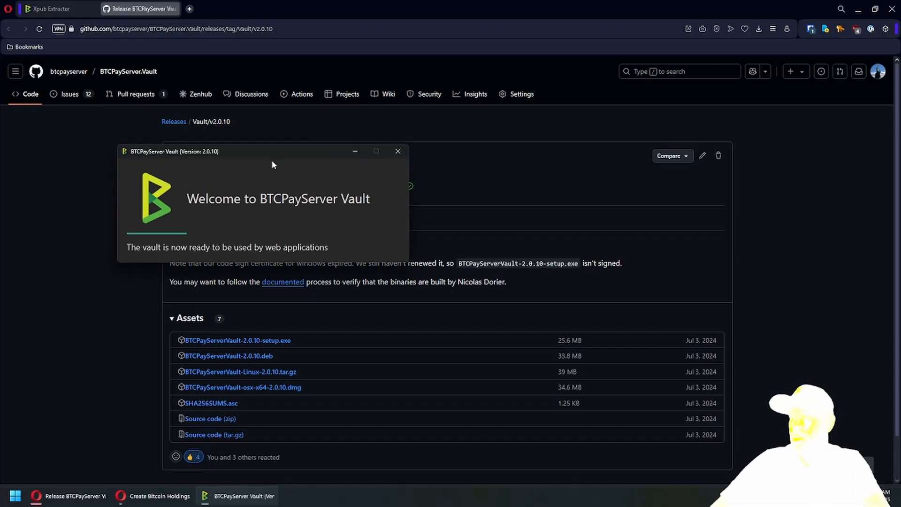
- Retry the Vault check and accept the Vault's hardware-wallet access request for the site
click(49, 8)
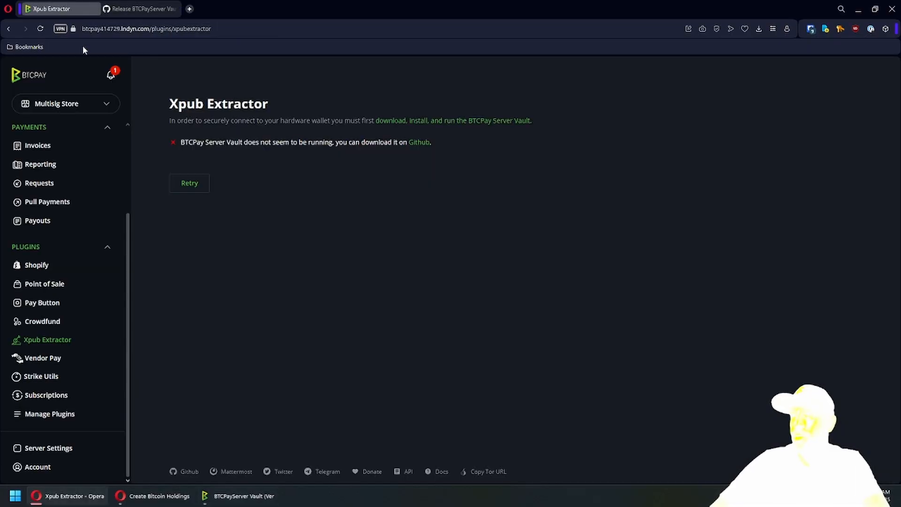
click(191, 186)
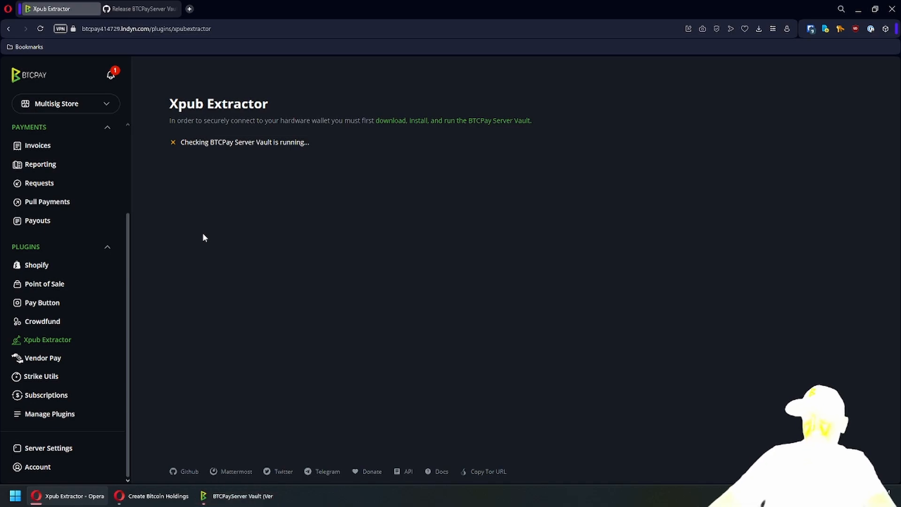
click(237, 496)
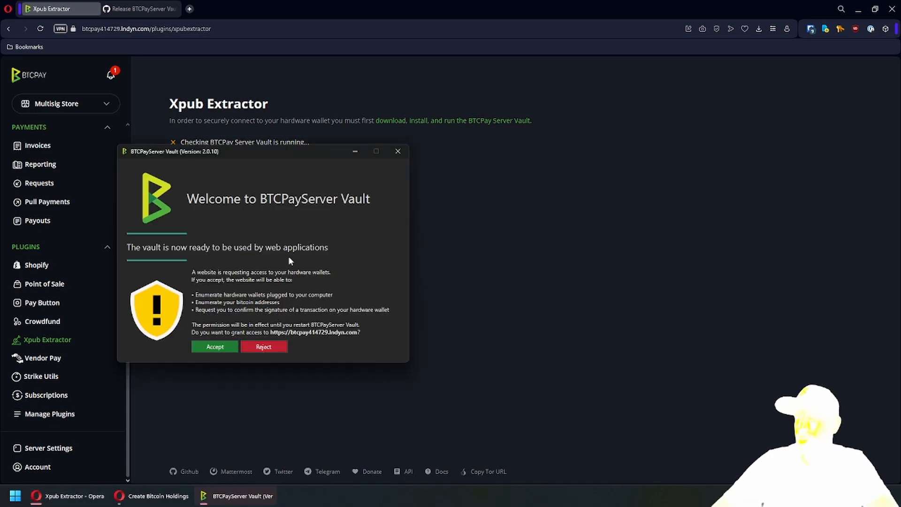
click(220, 348)
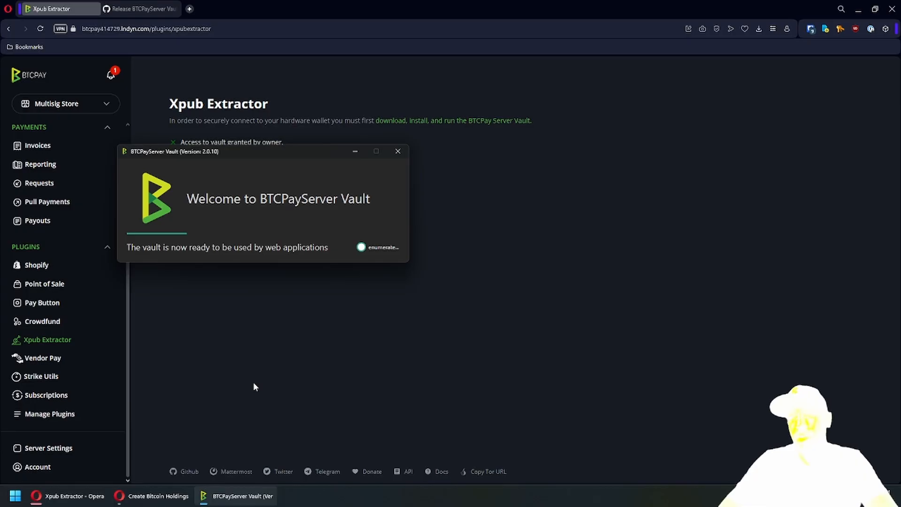
click(346, 346)
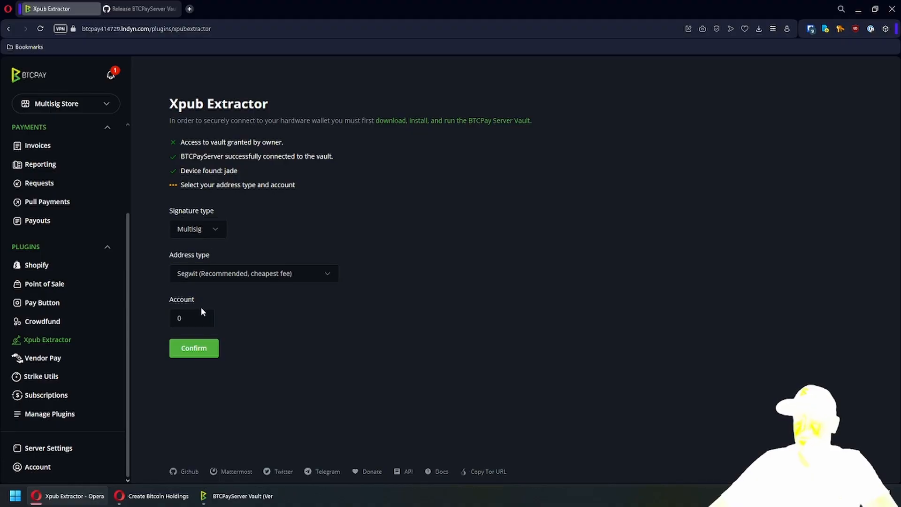
- Set the Xpub Extractor account number to 21
double_click(180, 318)
text(7)
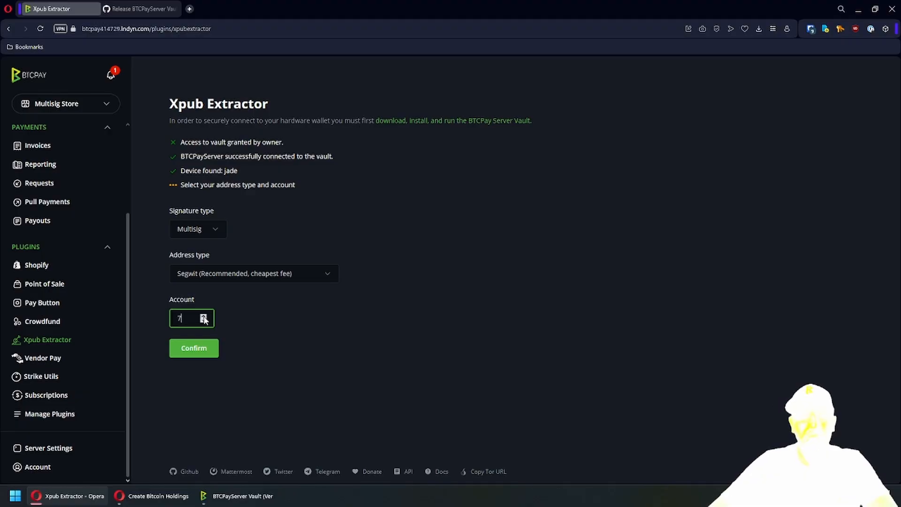
click(204, 317)
click(204, 317)
click(204, 316)
click(204, 316)
click(204, 317)
click(204, 317)
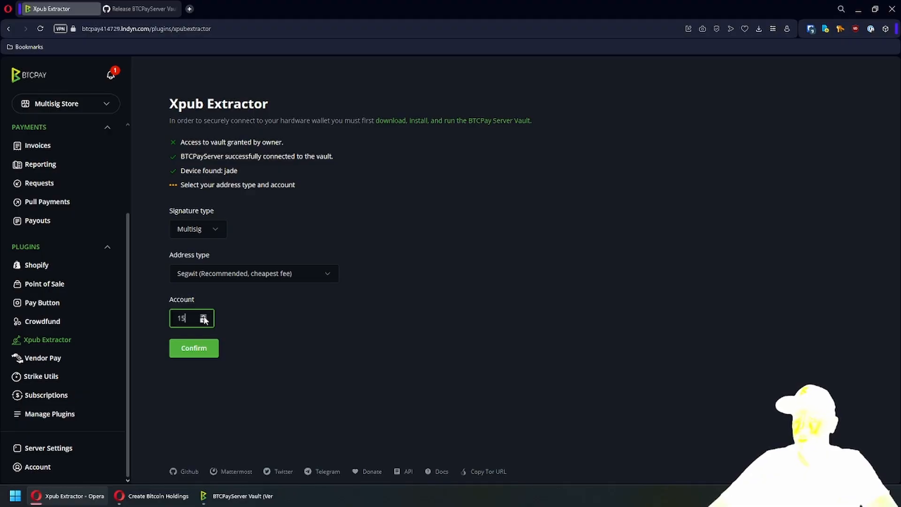
click(204, 317)
double_click(205, 317)
double_click(204, 316)
click(204, 316)
double_click(204, 317)
double_click(204, 317)
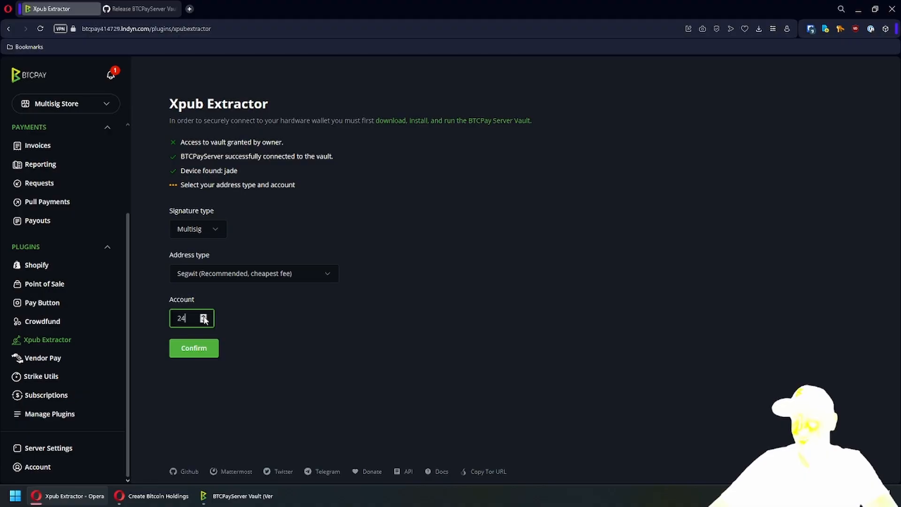
double_click(204, 316)
click(204, 316)
click(203, 320)
double_click(203, 320)
click(204, 320)
double_click(204, 321)
double_click(204, 321)
double_click(204, 321)
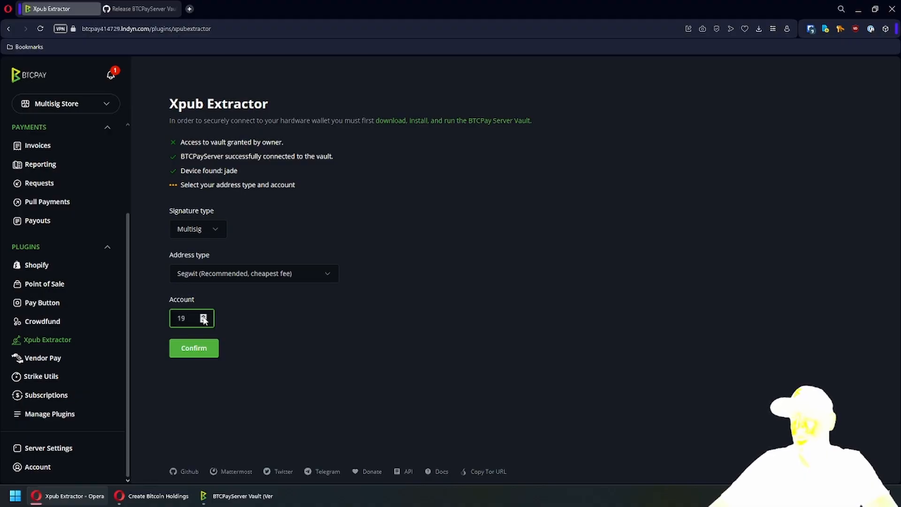
double_click(204, 316)
- Fetch the account 21 keys (fingerprint a919595d, path 48'/0'/21'/2') and paste them into the notes file
click(206, 354)
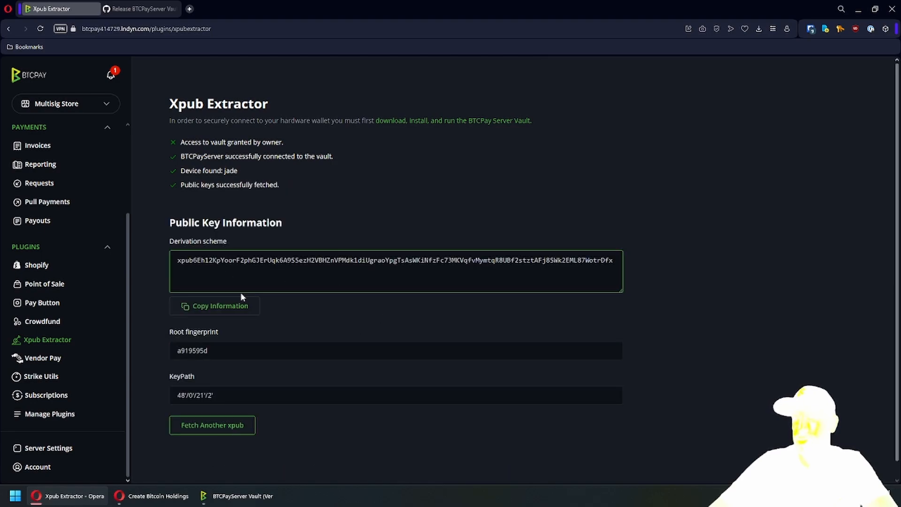
click(248, 353)
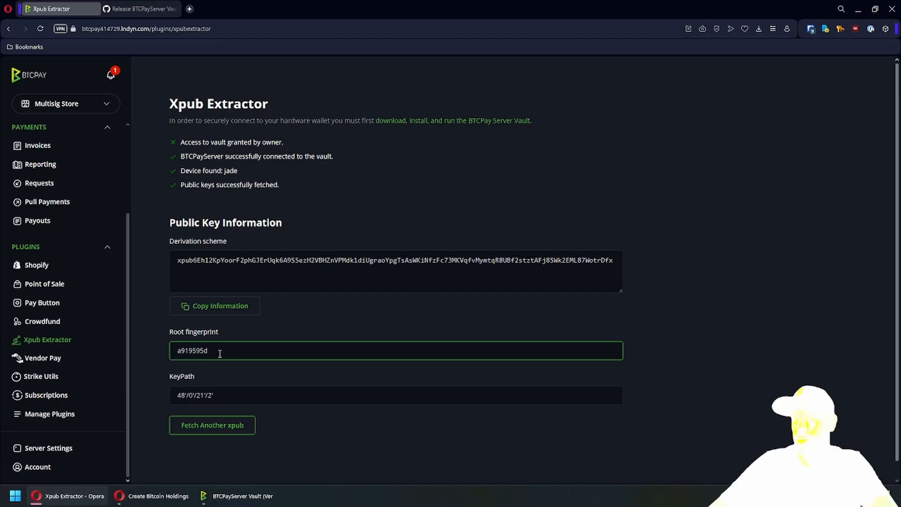
click(220, 400)
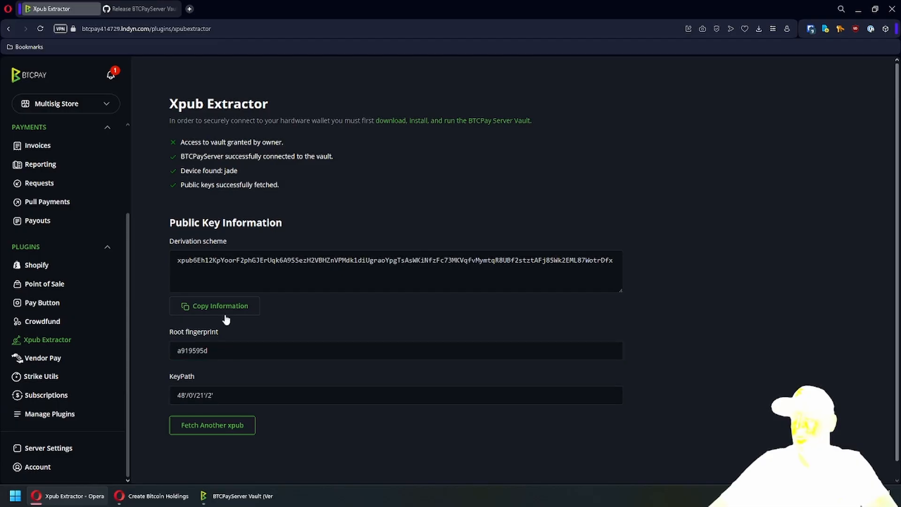
click(243, 306)
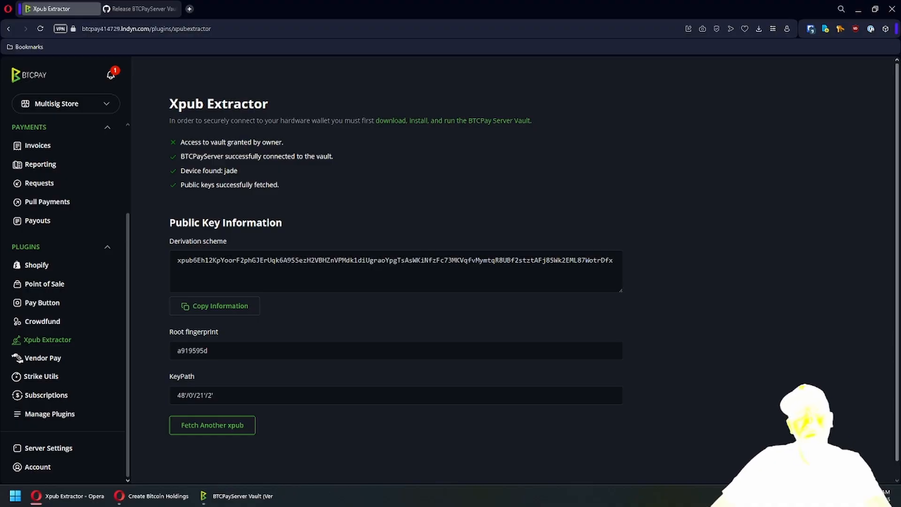
drag(1, 162, 354, 84)
key(Return)
key(Return)
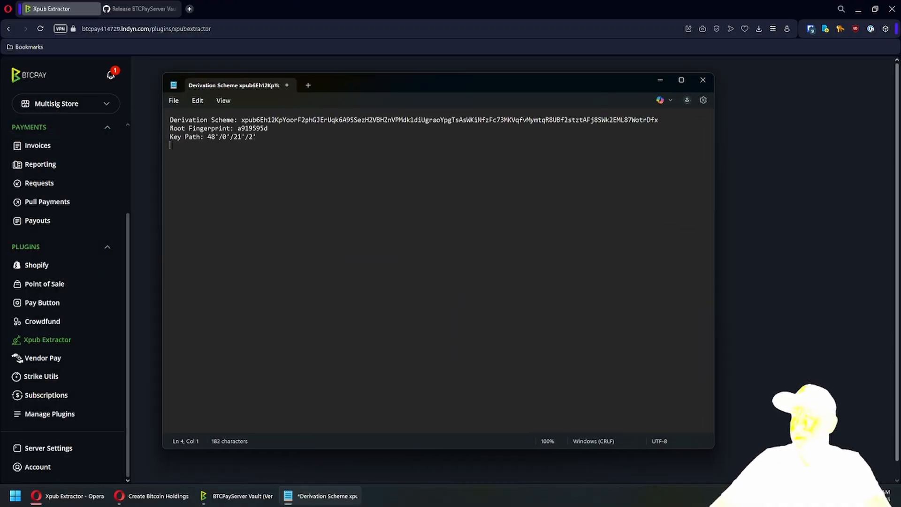
click(293, 2)
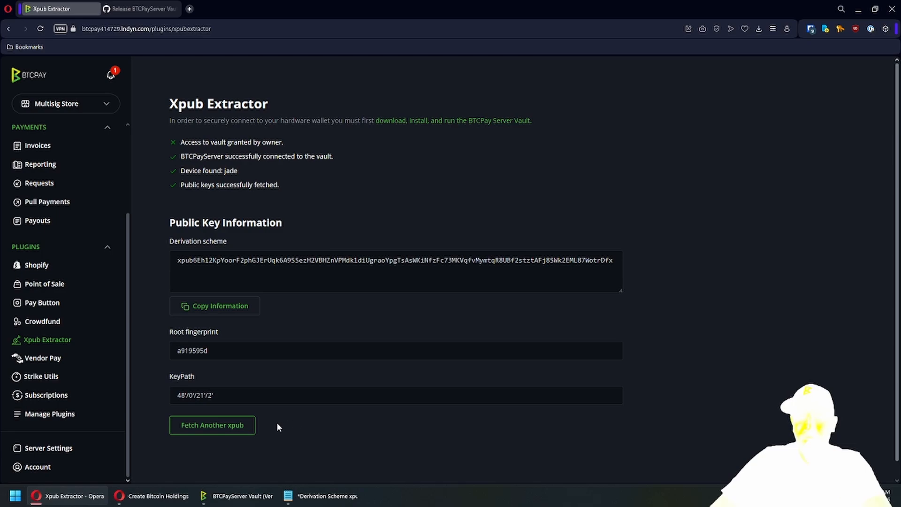
- Fetch another xpub from the Jade for multisig account 22
click(237, 432)
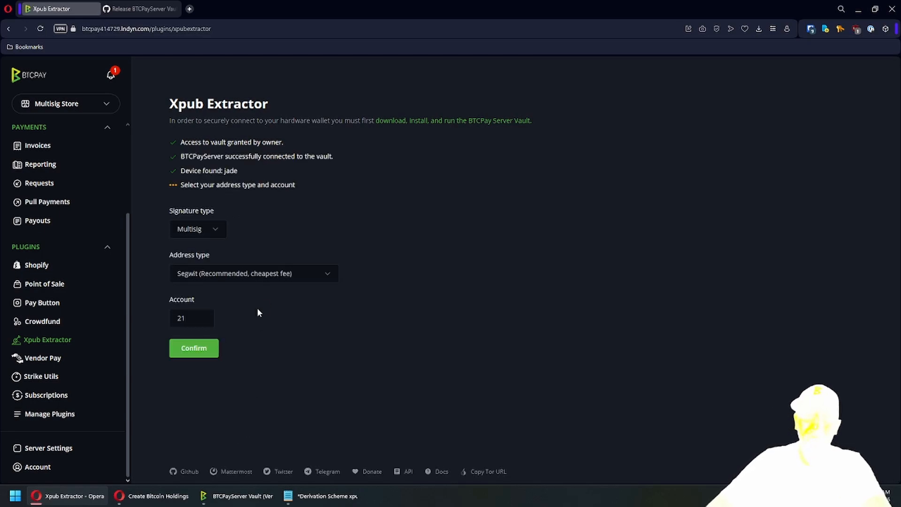
double_click(181, 319)
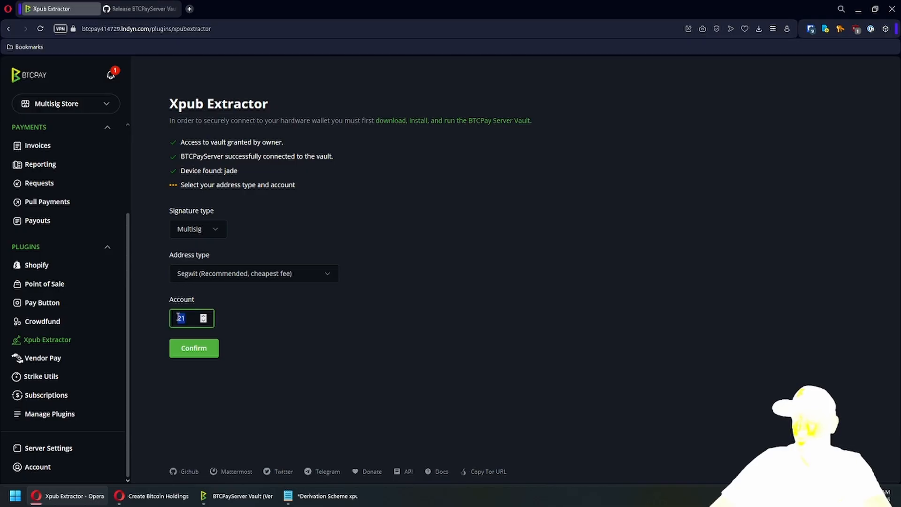
text(22)
click(193, 350)
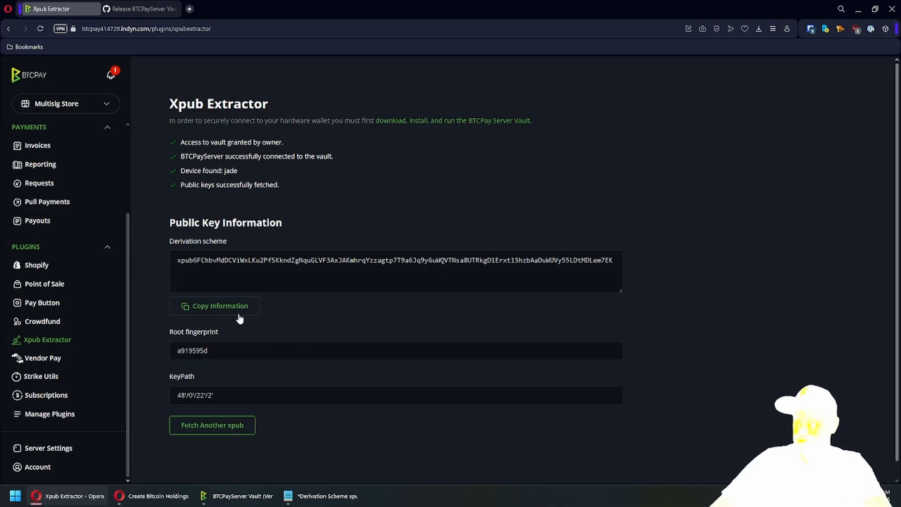
- Append the account 22 key details (path 48'/0'/22'/2') to the notes file
click(236, 310)
click(324, 496)
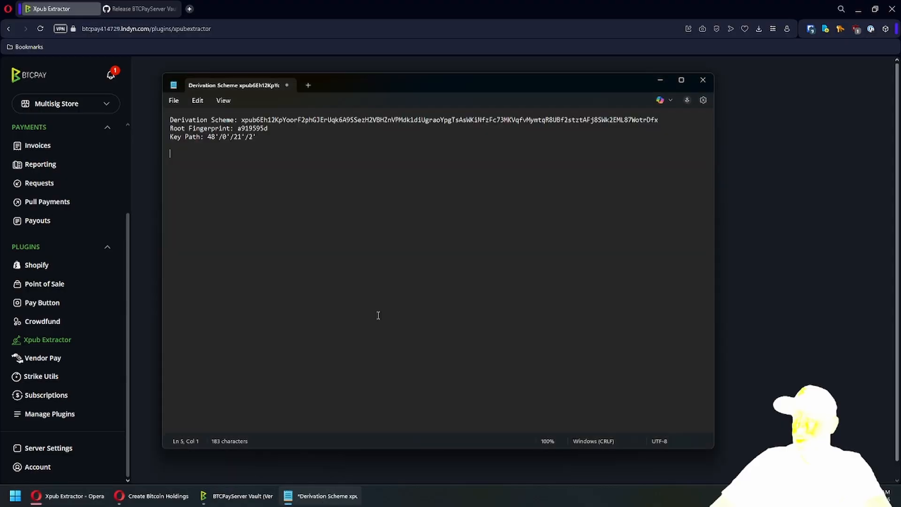
key(ctrl+v)
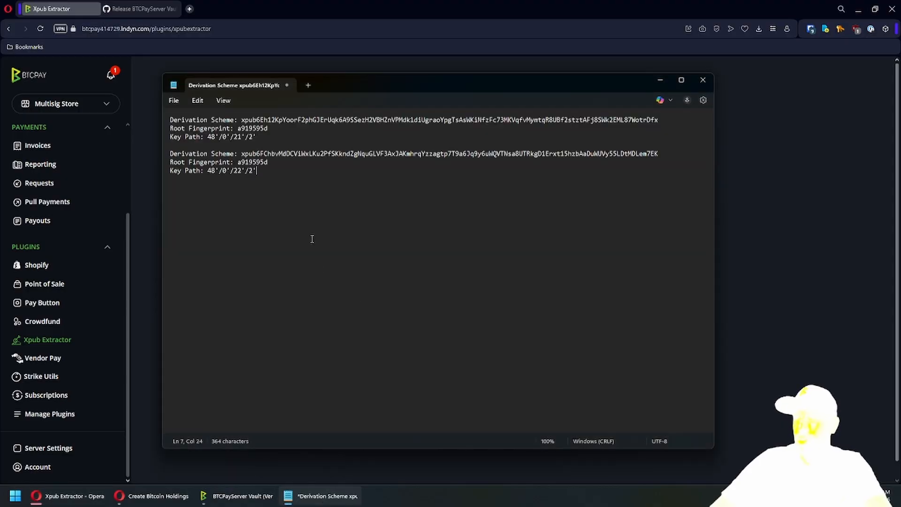
click(317, 16)
click(324, 496)
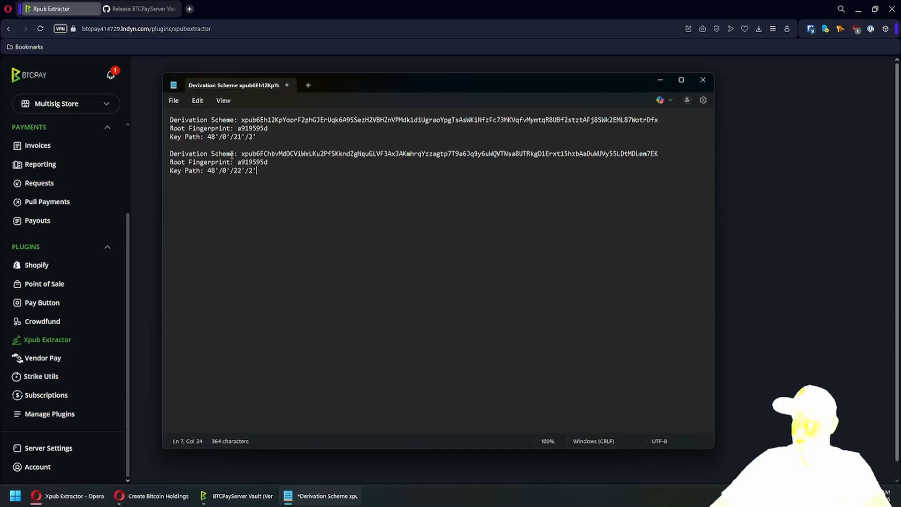
drag(207, 170, 278, 168)
click(255, 174)
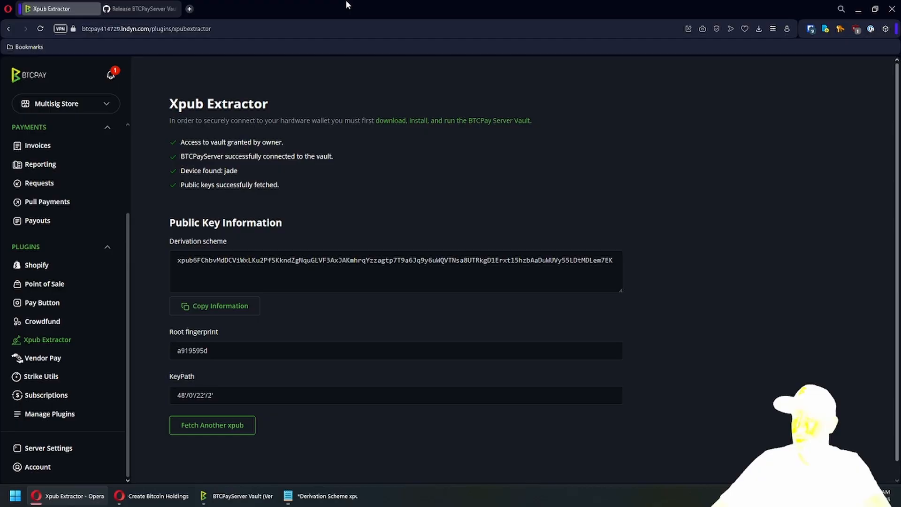
- Redetect the newly connected Jade and fetch its multisig Segwit account 22 xpub
click(348, 4)
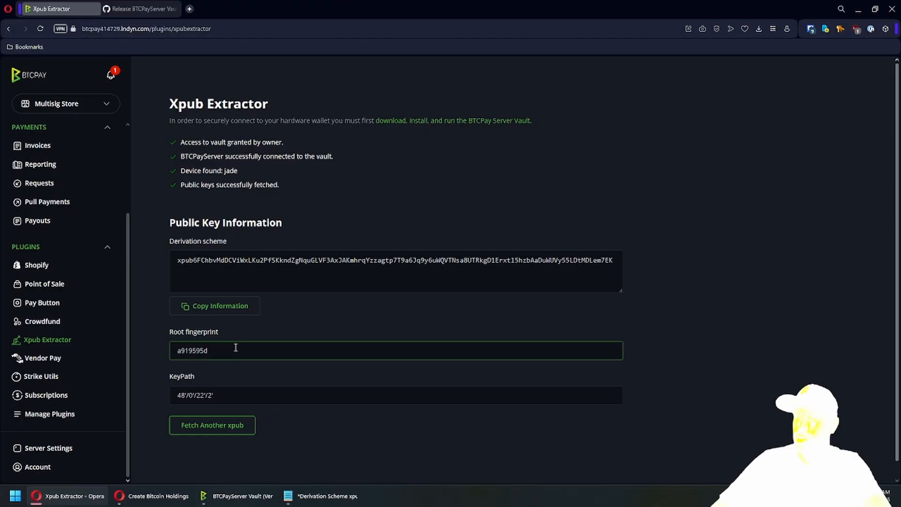
click(220, 428)
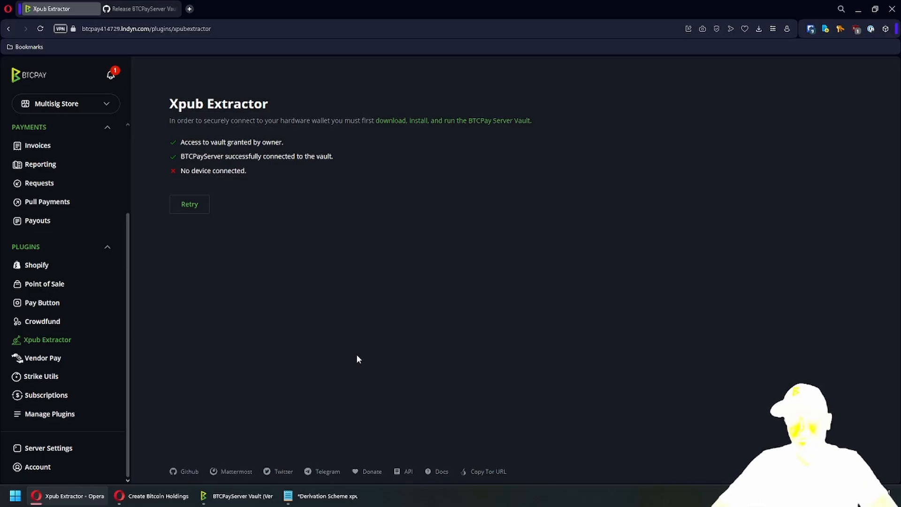
click(193, 206)
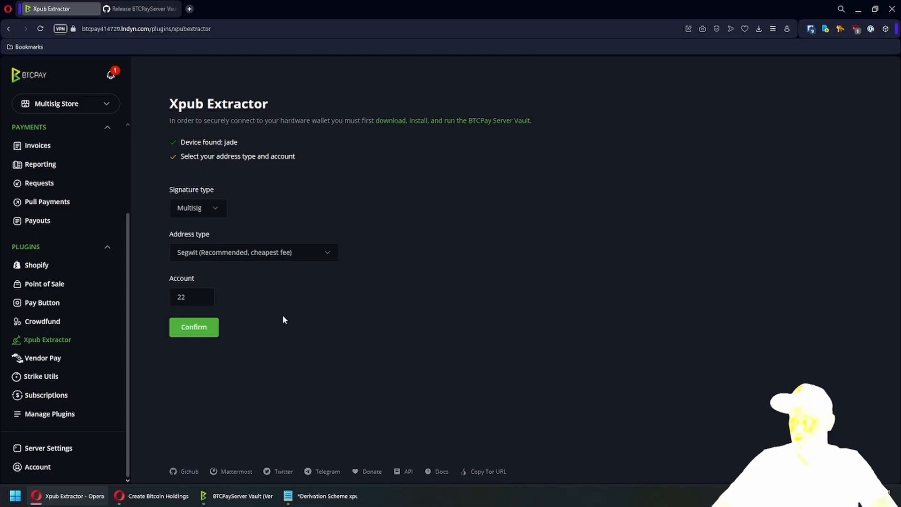
click(193, 297)
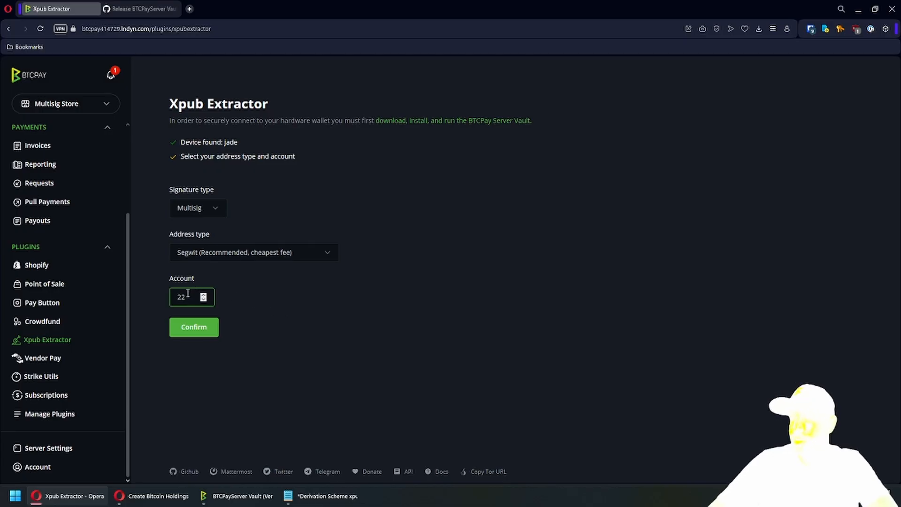
double_click(183, 297)
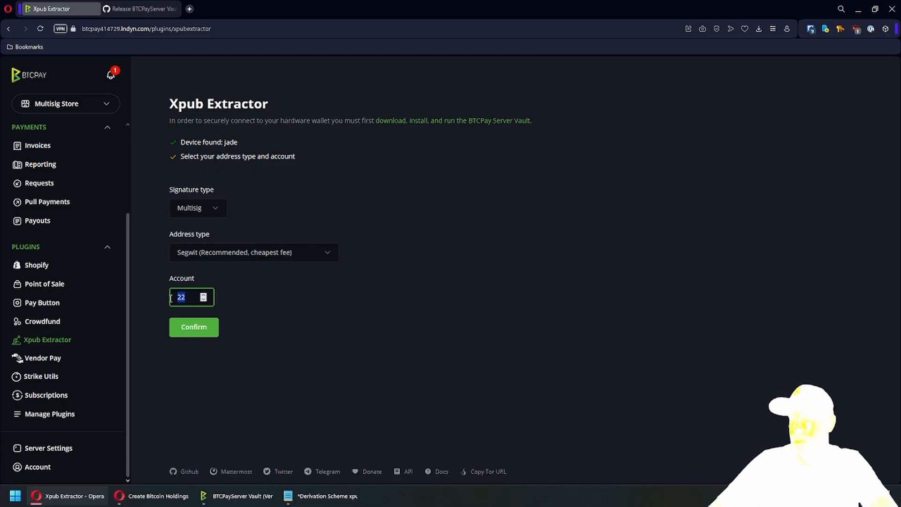
click(204, 333)
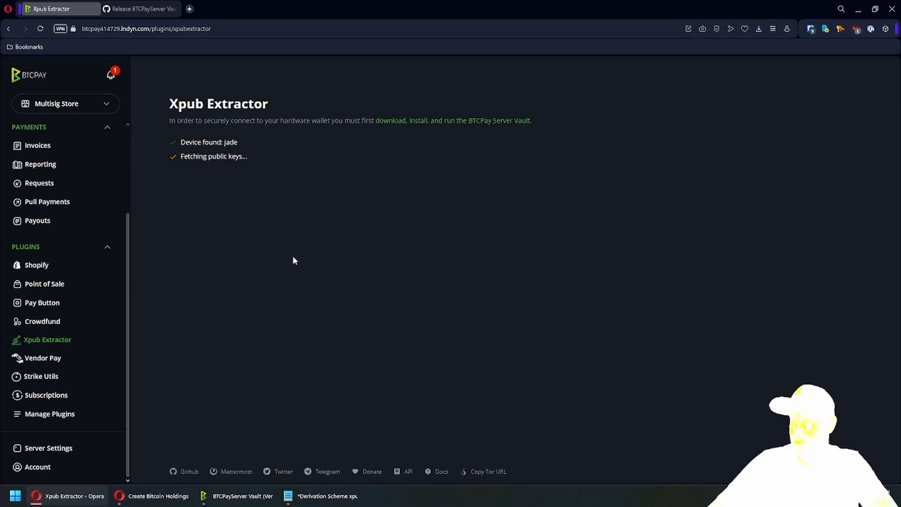
- Paste the third key block (fingerprint f8d62557) on a new line in the notes
click(228, 287)
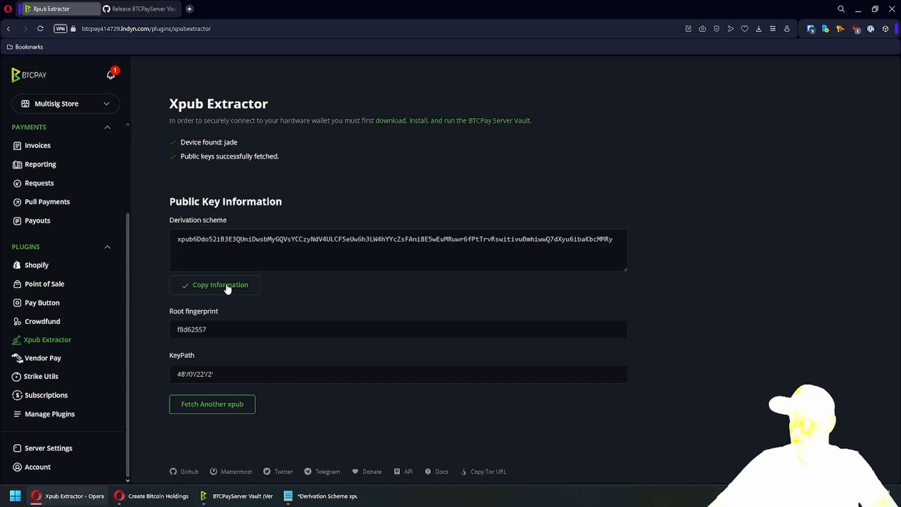
click(324, 495)
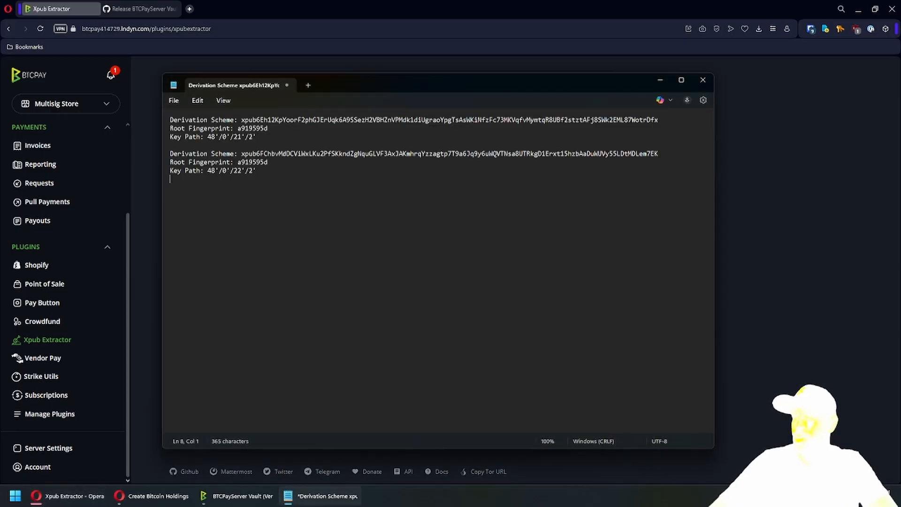
key(Return)
key(ctrl+v)
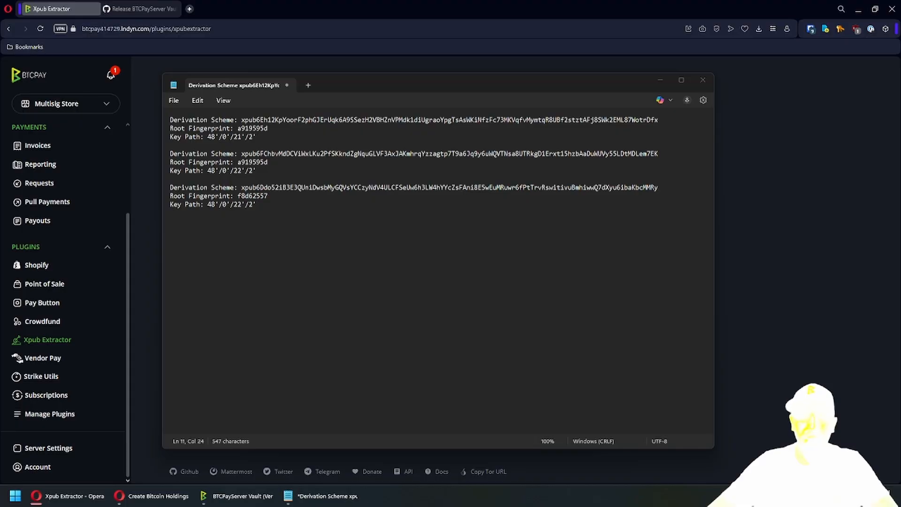
click(150, 164)
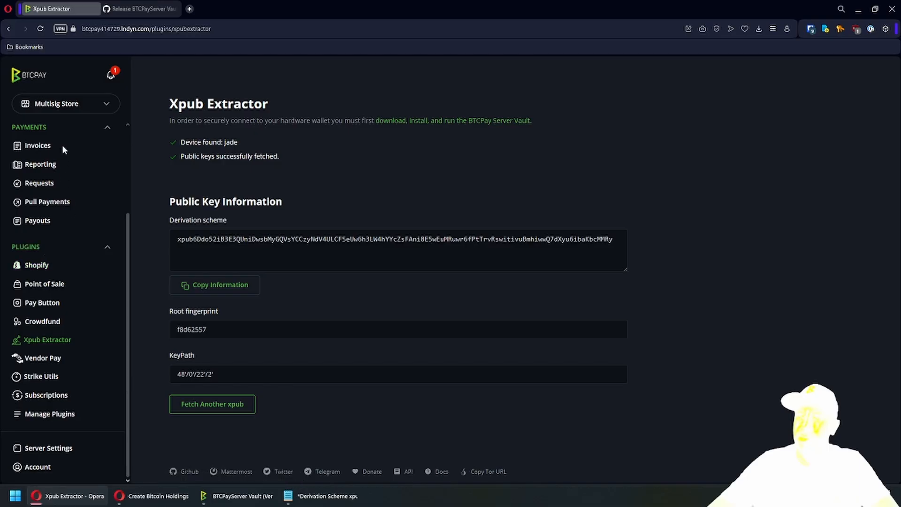
scroll(64, 174, up, 3)
- Open the store's Users settings and enter the new user's e-mail address
click(40, 157)
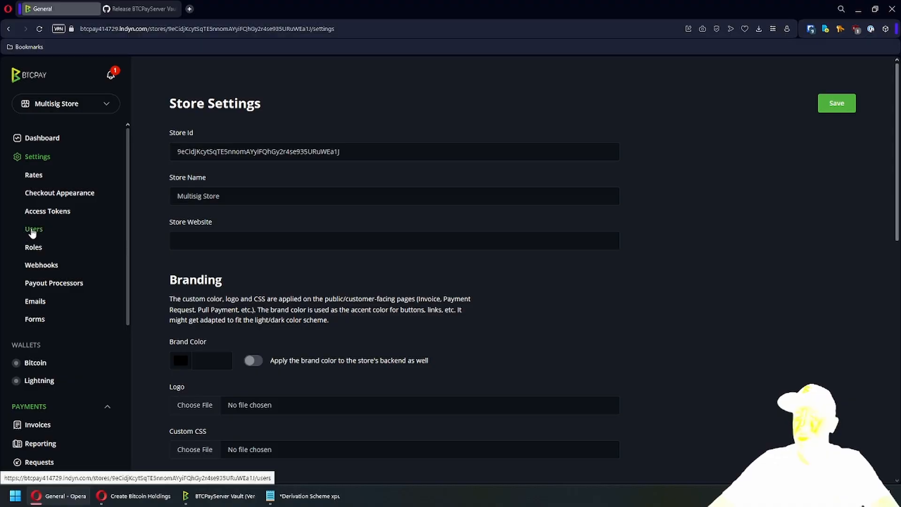
click(33, 229)
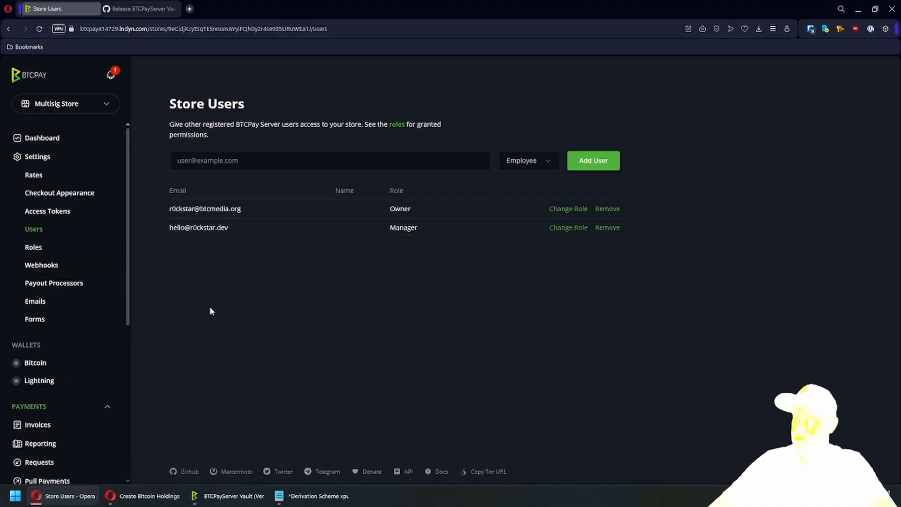
click(226, 161)
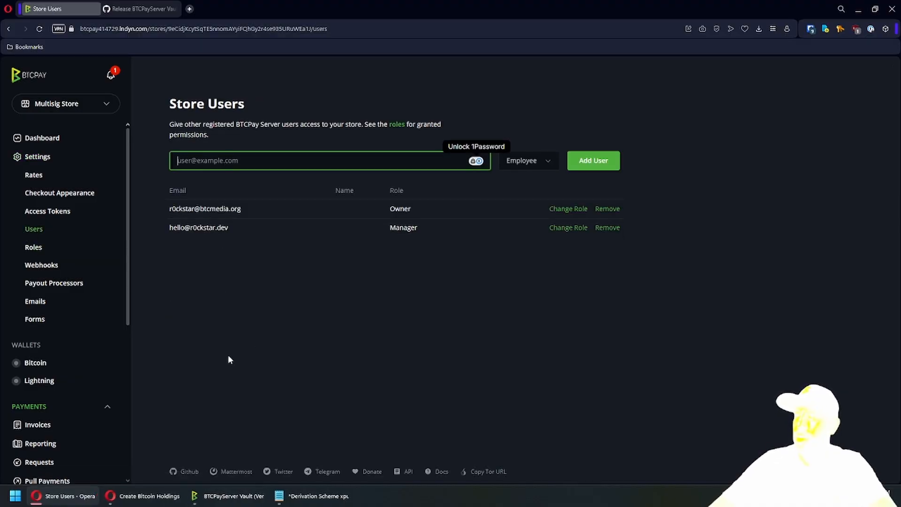
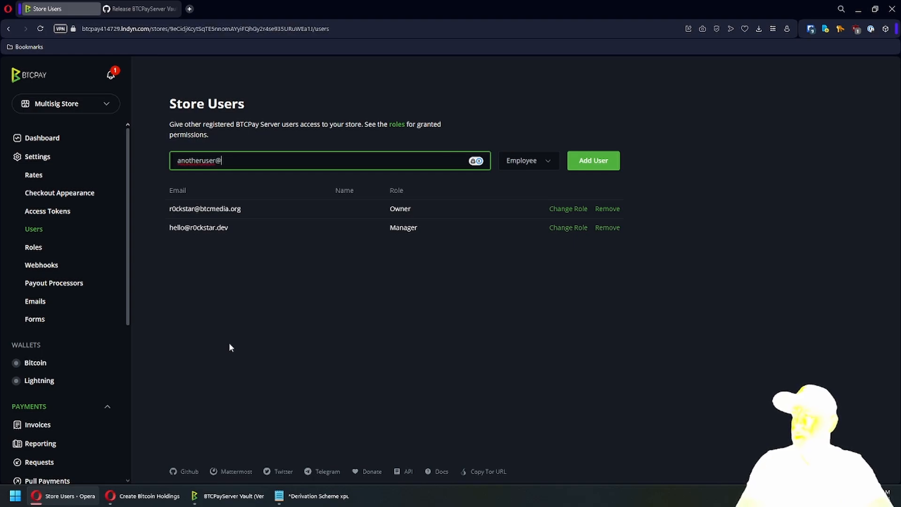
key(ctrl+a)
key(End)
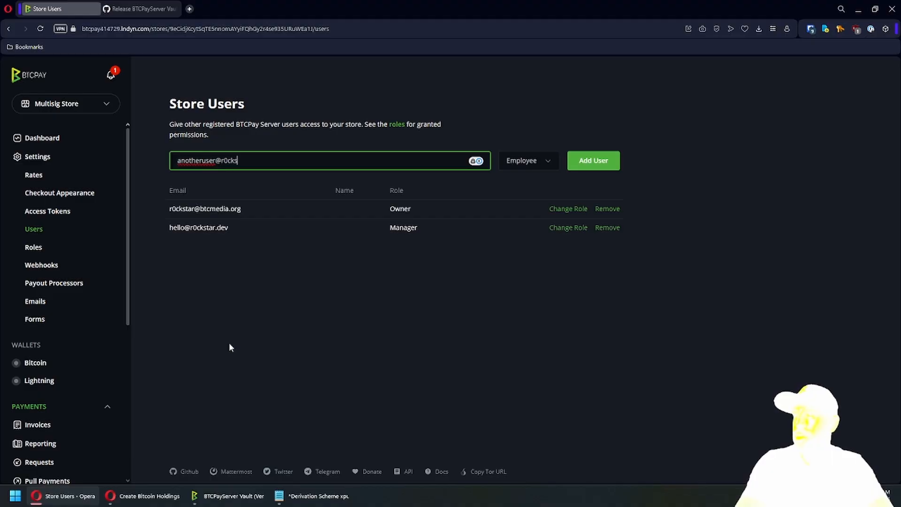
key(ctrl+a)
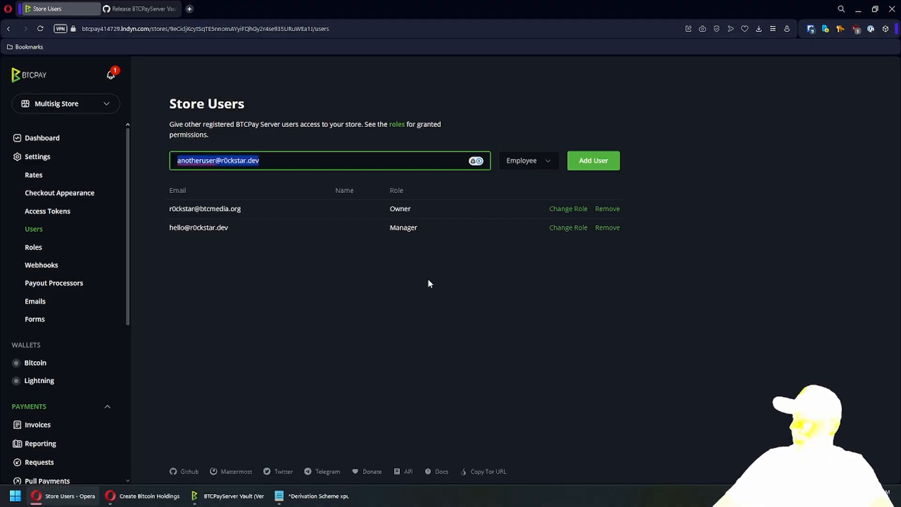
- Add the user with the Owner role and select the generated invitation link
click(527, 159)
click(525, 177)
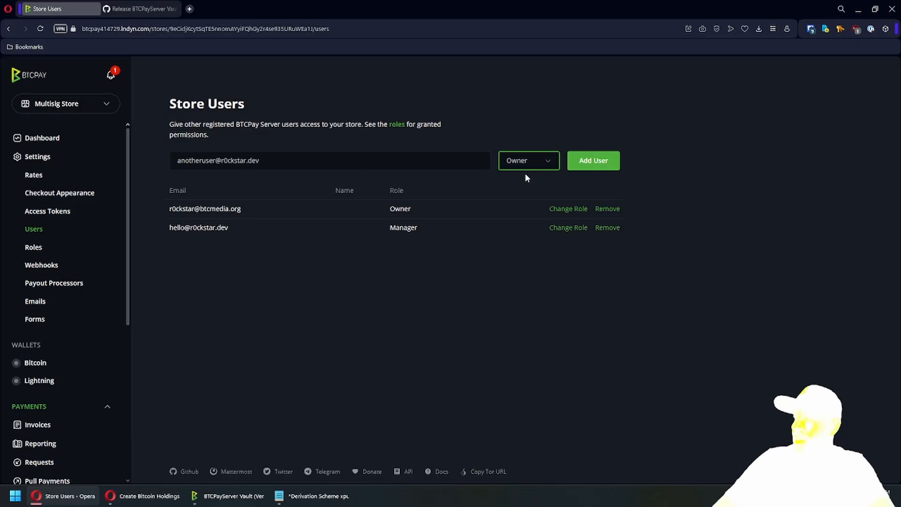
click(416, 294)
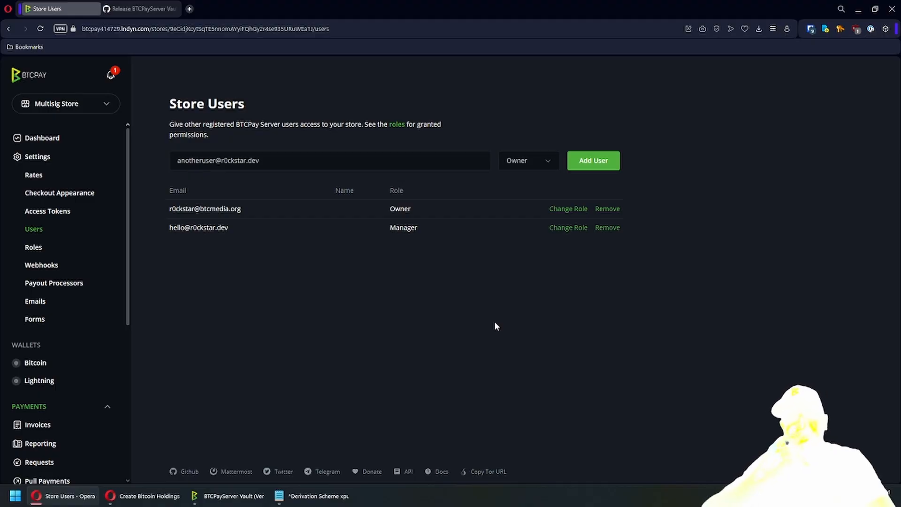
click(594, 160)
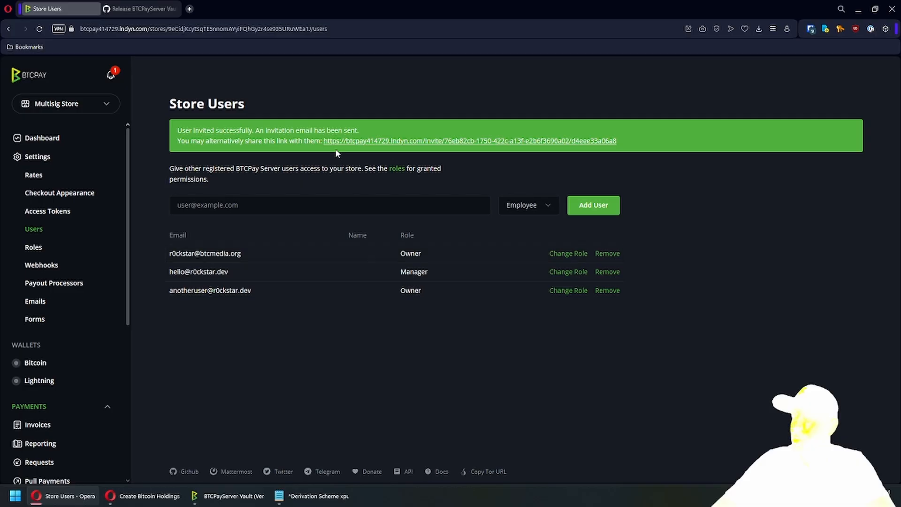
drag(324, 140, 629, 140)
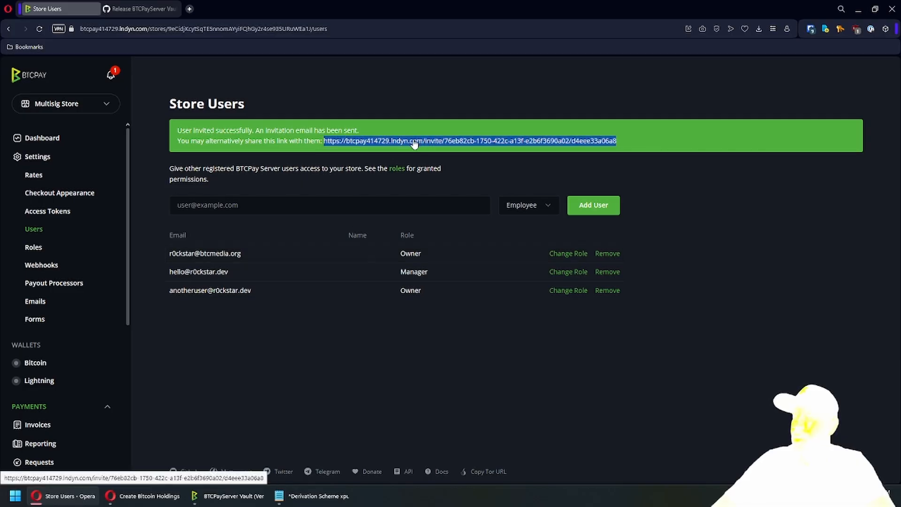
- Open the invitation link, enter and confirm a password, and create the account
click(444, 141)
click(364, 311)
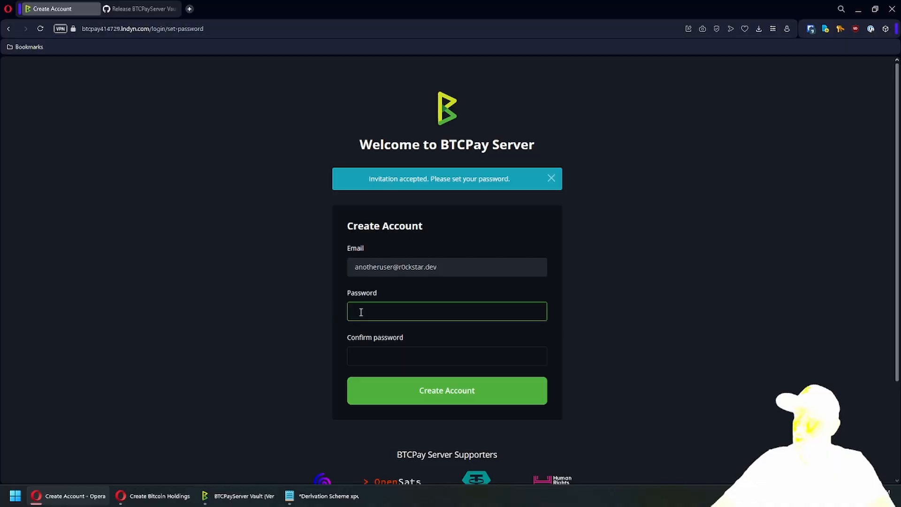
text(•••••••)
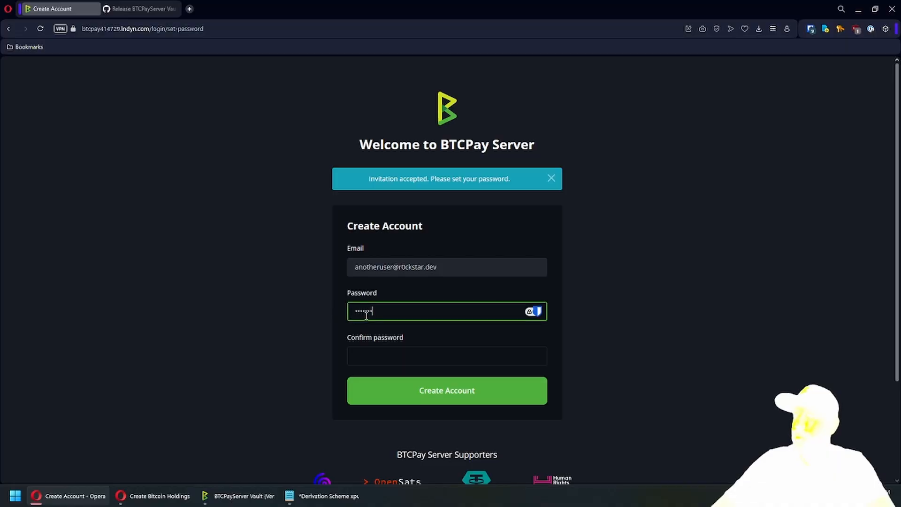
click(370, 356)
text(••••••••)
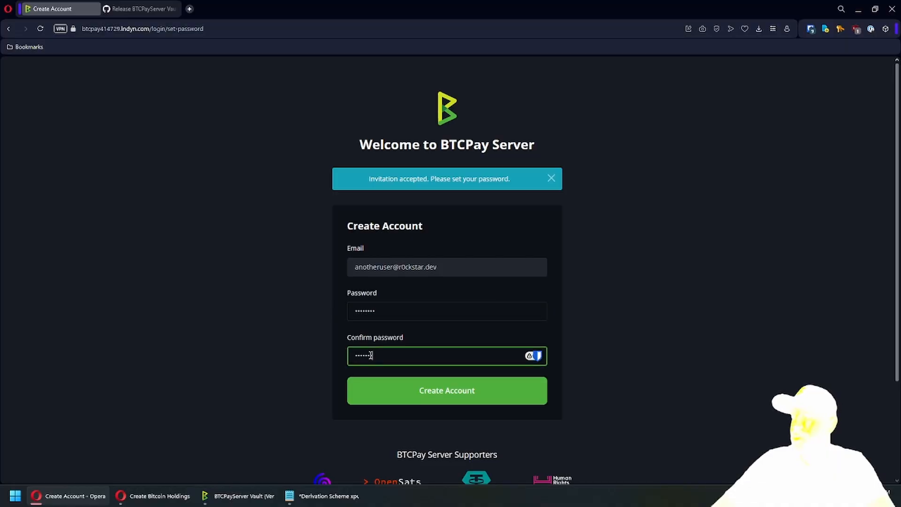
click(350, 379)
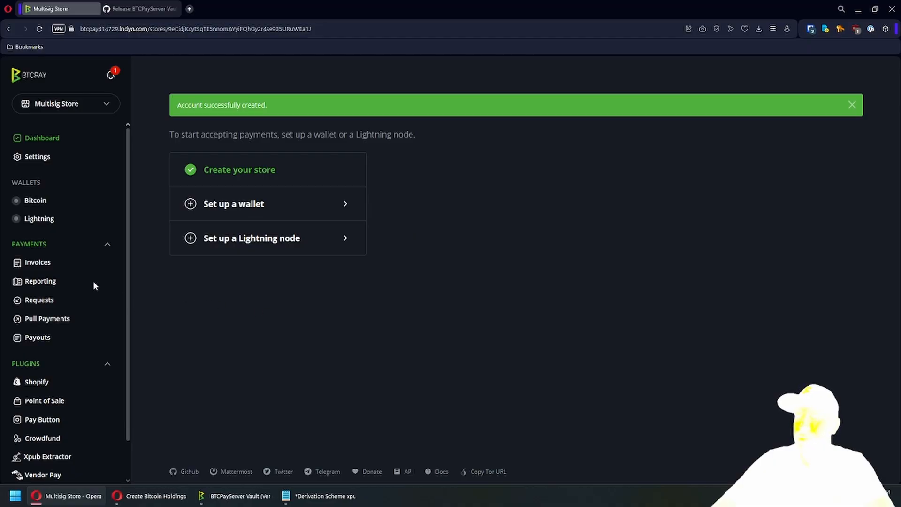
scroll(94, 284, down, 2)
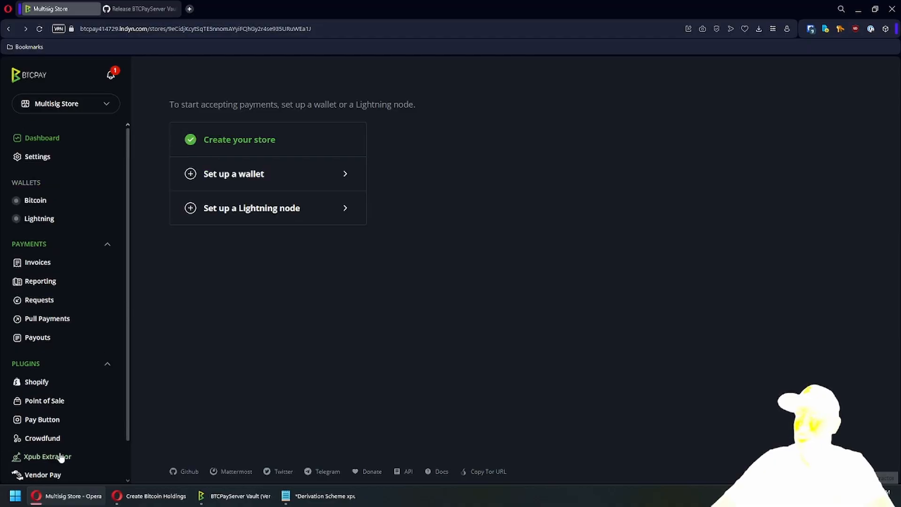
scroll(61, 458, down, 2)
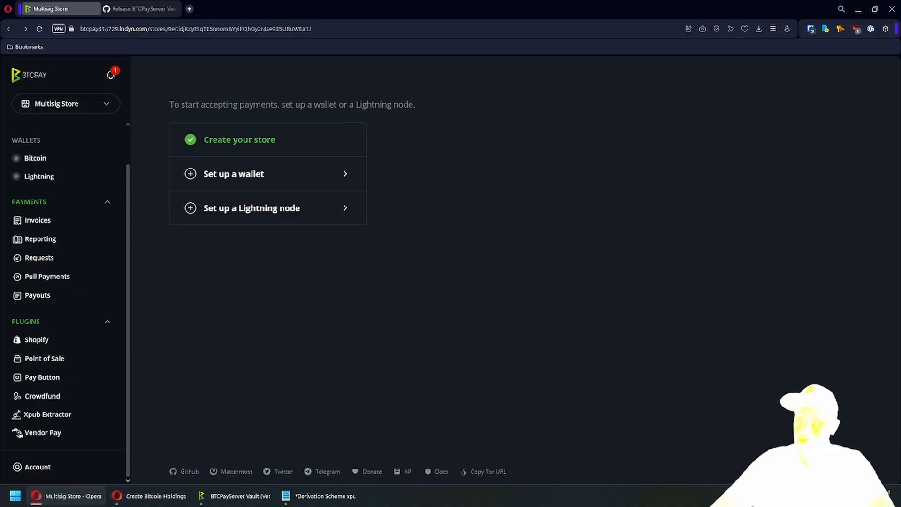
scroll(87, 304, up, 1)
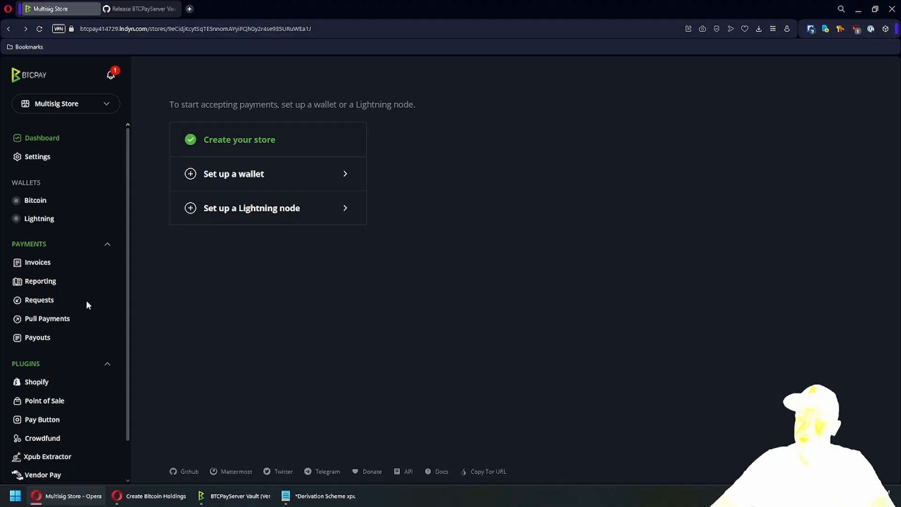
- Start the store's Bitcoin wallet setup by connecting an existing wallet through an extended public key
click(32, 200)
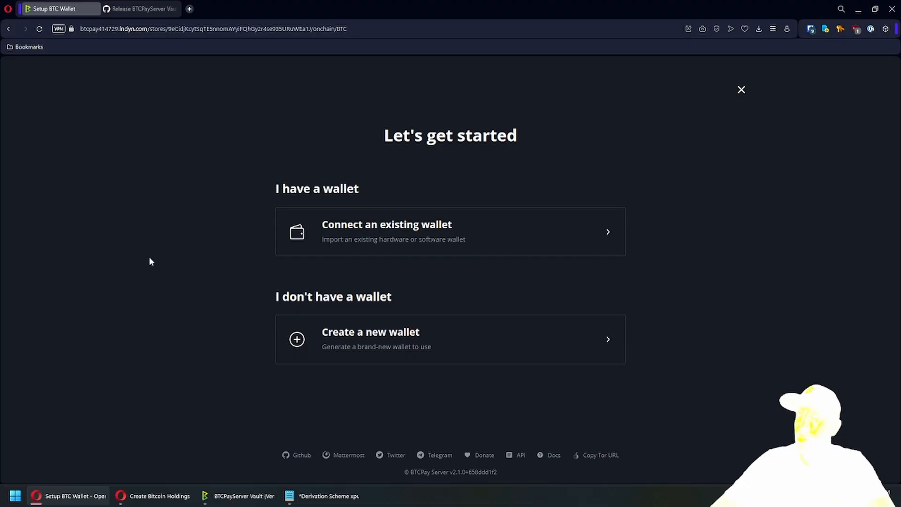
click(345, 252)
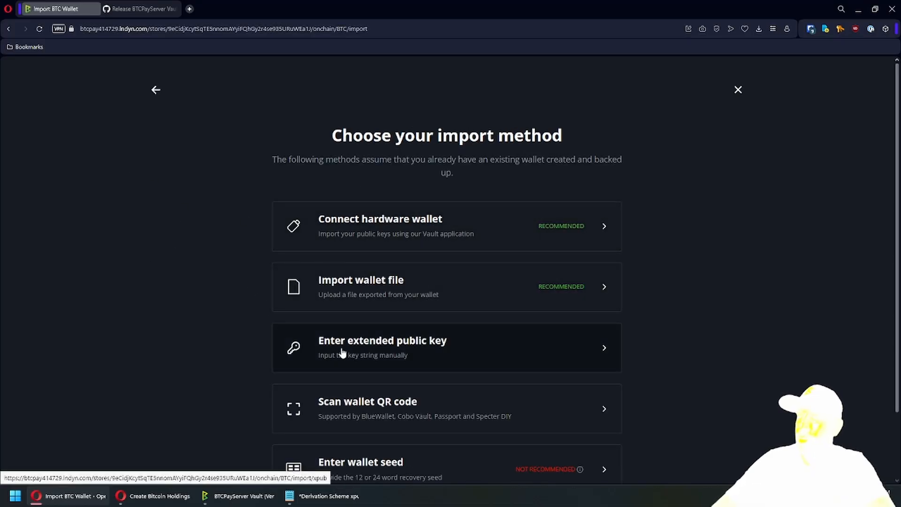
click(342, 353)
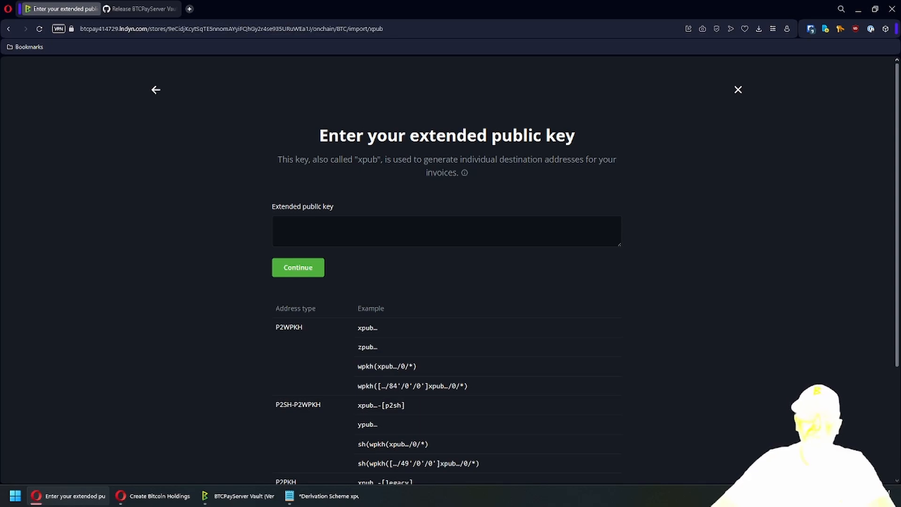
- Reveal the multi-sig examples, study the 2-of-xpub1-xpub2 format, then place the cursor in the key field
scroll(201, 361, down, 3)
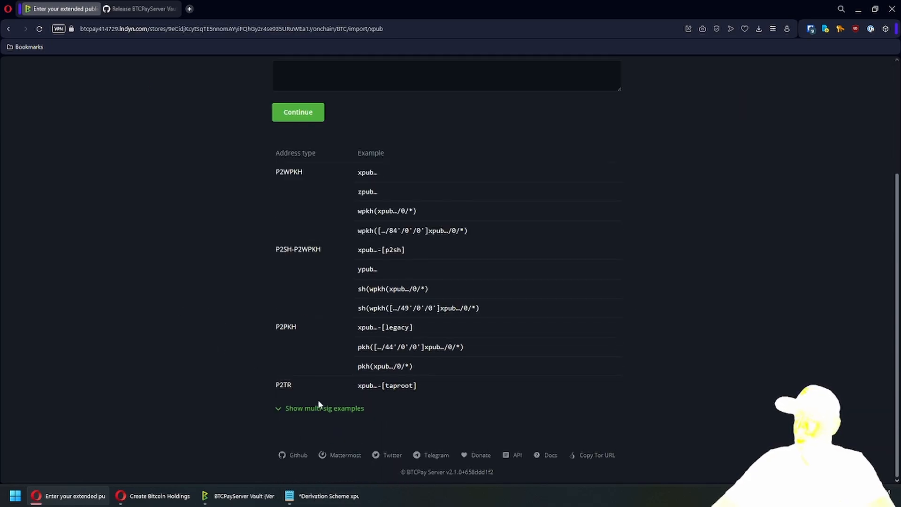
click(319, 407)
scroll(196, 387, down, 4)
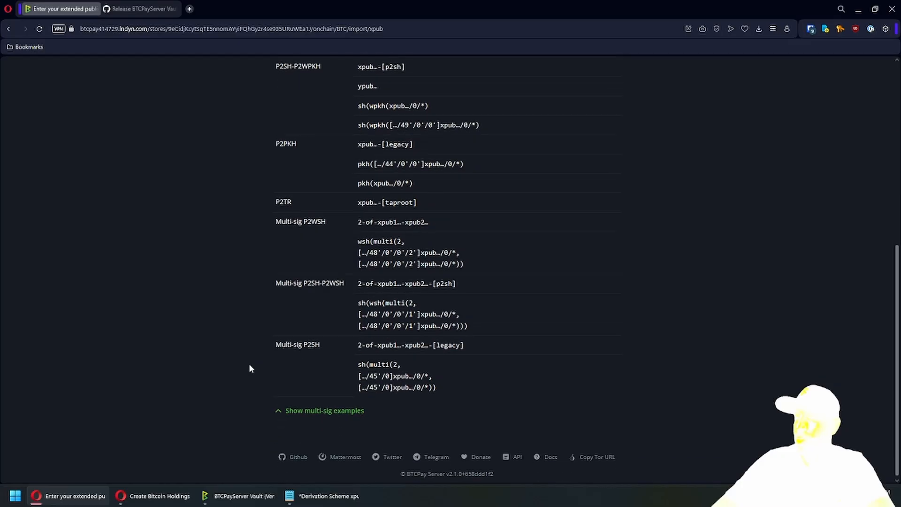
drag(335, 284, 455, 282)
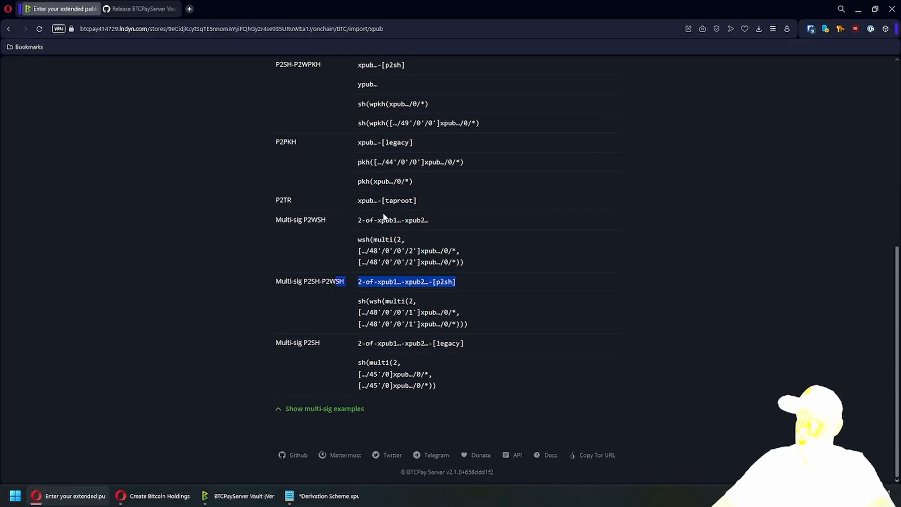
drag(363, 221, 424, 221)
click(404, 222)
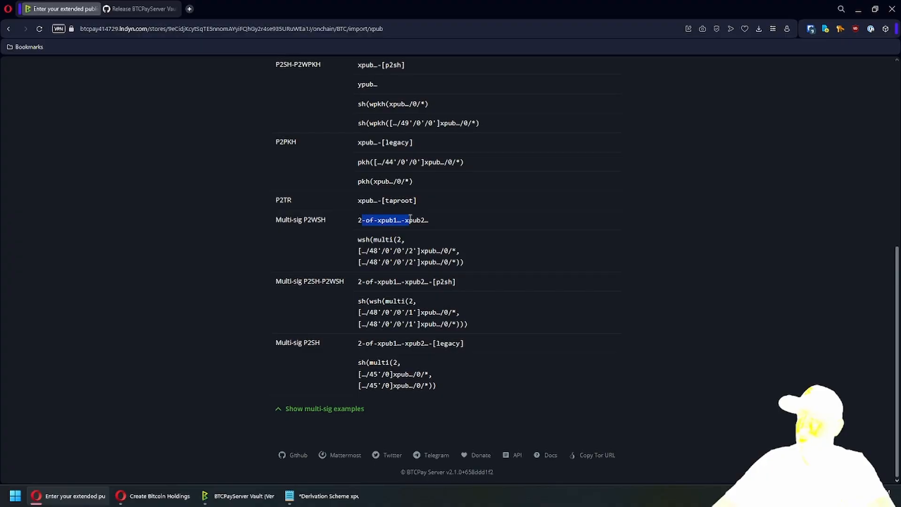
click(387, 221)
drag(360, 224, 425, 220)
click(409, 221)
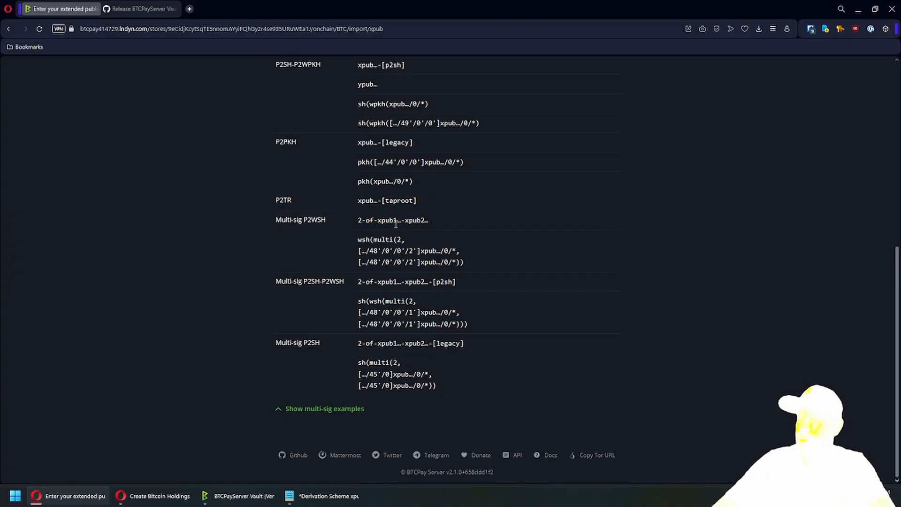
scroll(366, 211, up, 6)
click(328, 163)
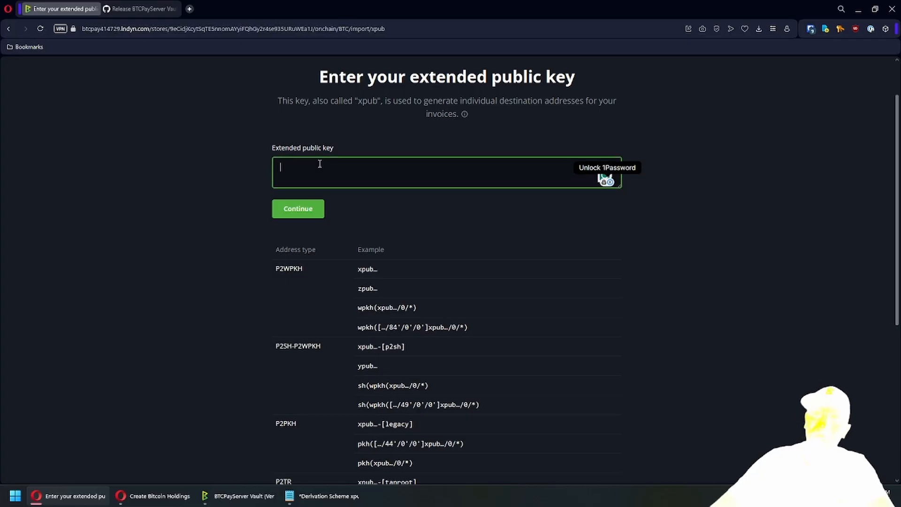
- Start the key with 2-of- followed by the first two xpubs pasted from the notes
text(2-of-)
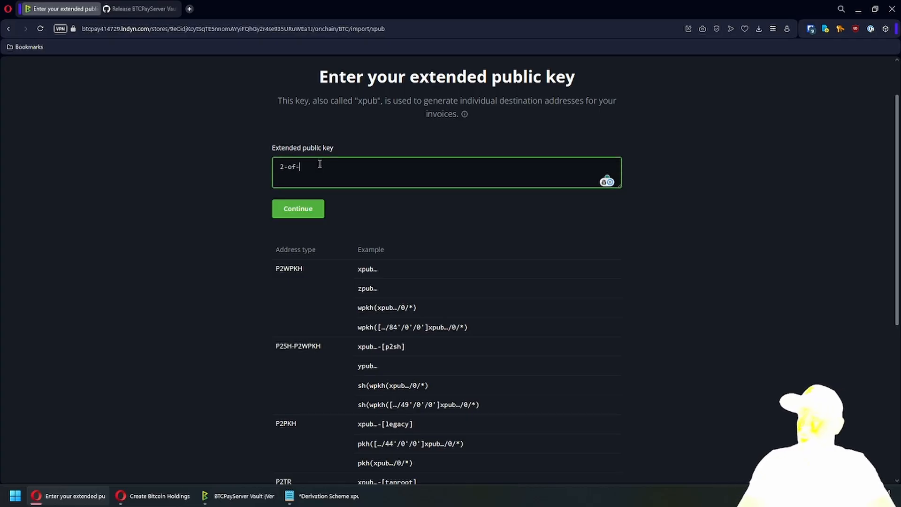
key(alt+Tab)
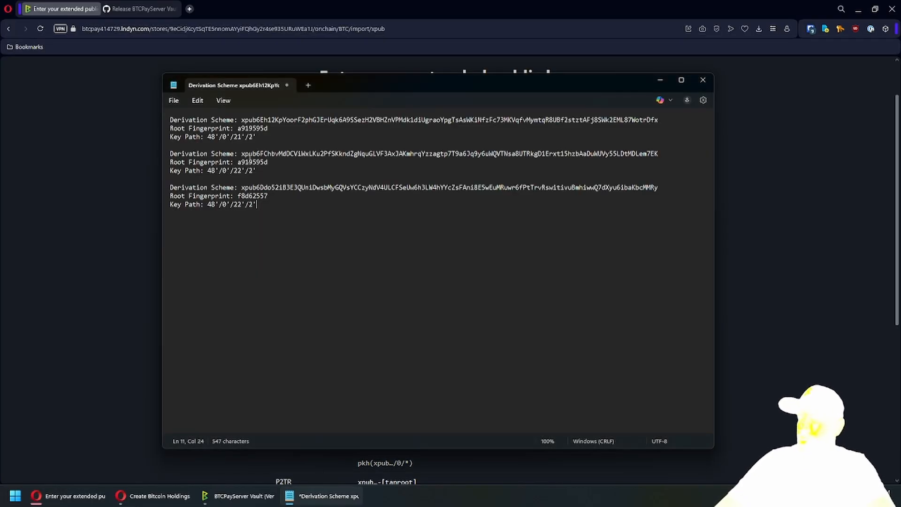
mouse_move(241, 120)
mouse_down()
mouse_move(674, 120)
mouse_move(241, 120)
mouse_up()
key(ctrl+c)
click(361, 4)
key(ctrl+v)
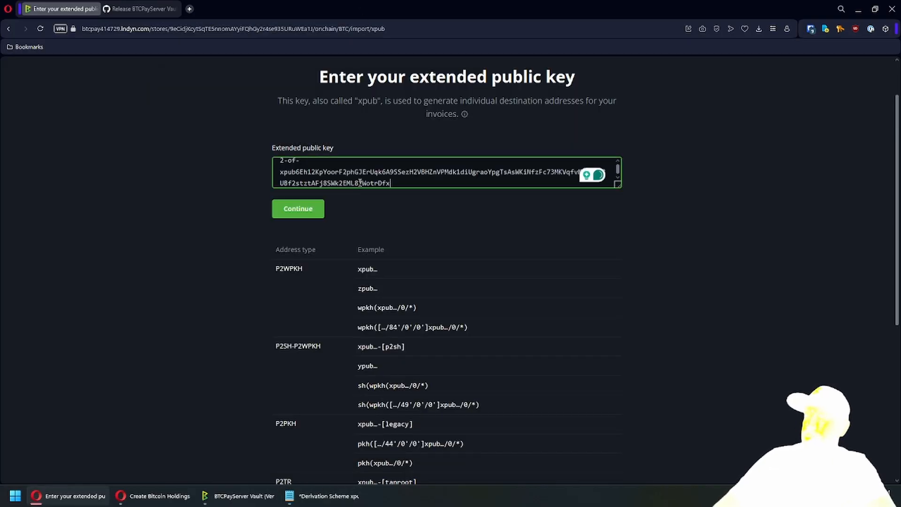
text(-)
key(alt+Tab)
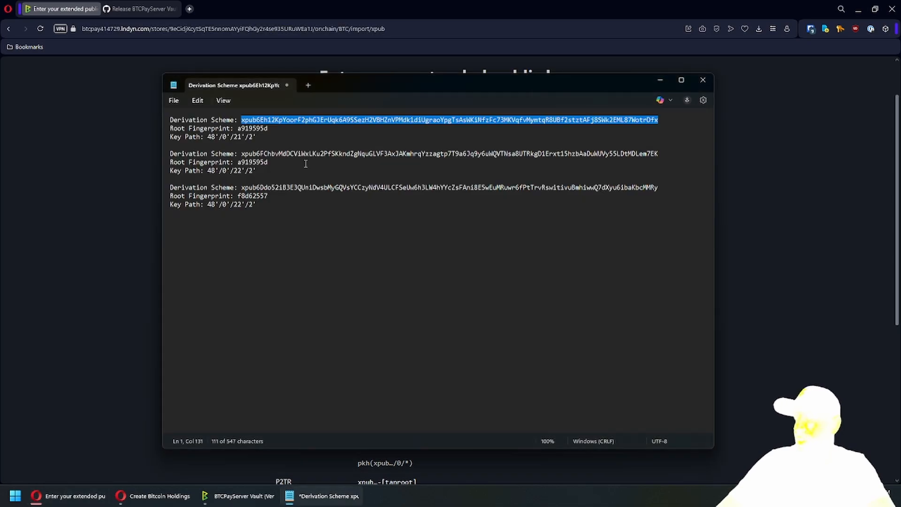
drag(240, 155, 658, 155)
key(ctrl+c)
key(alt+Tab)
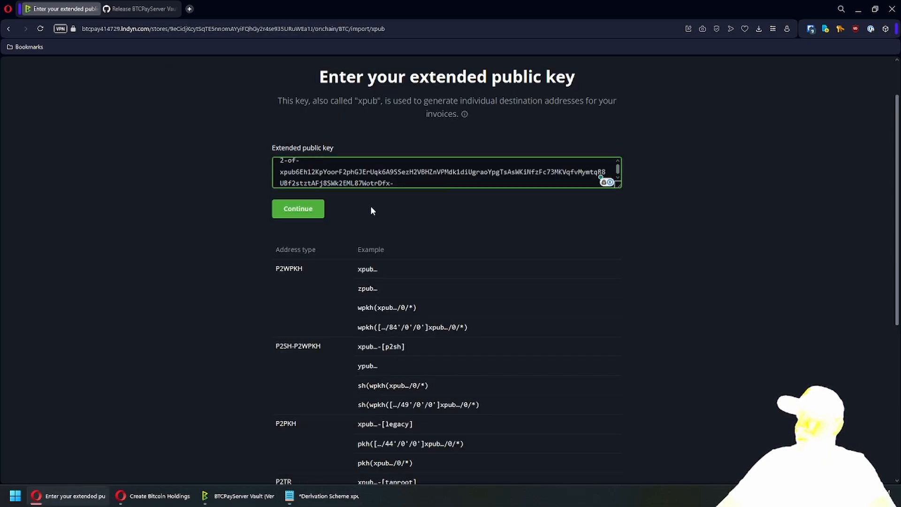
key(ctrl+v)
- Append a dash and the third xpub, submit the scheme, and confirm the derived addresses
key(alt+Tab)
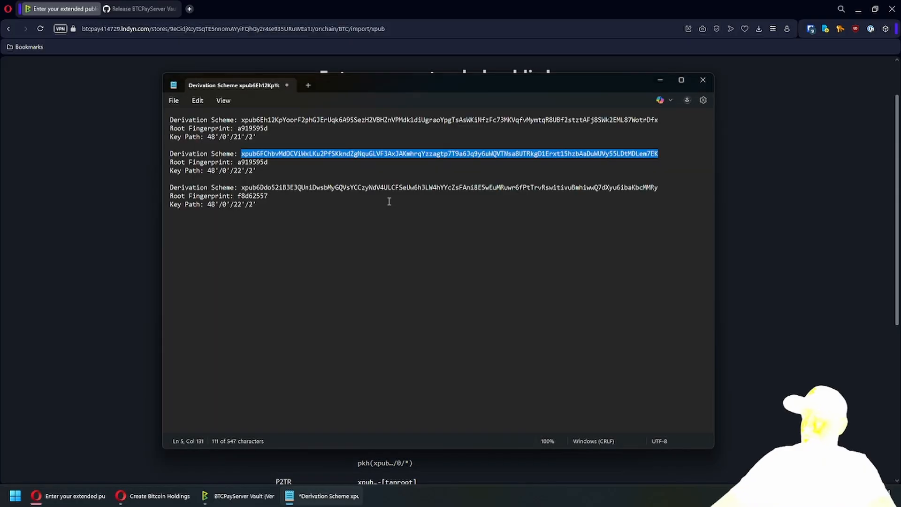
drag(241, 188, 657, 190)
key(ctrl+c)
key(alt+Tab)
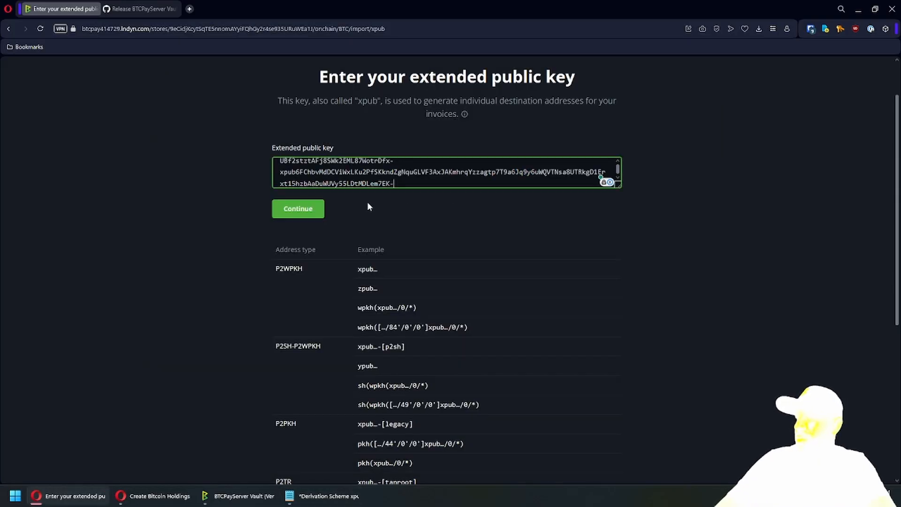
text(-)
key(ctrl+v)
click(301, 213)
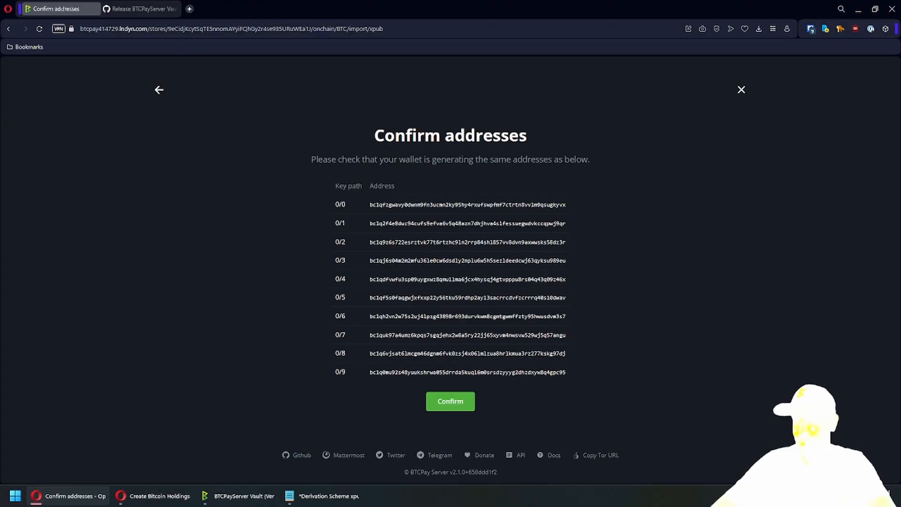
click(445, 401)
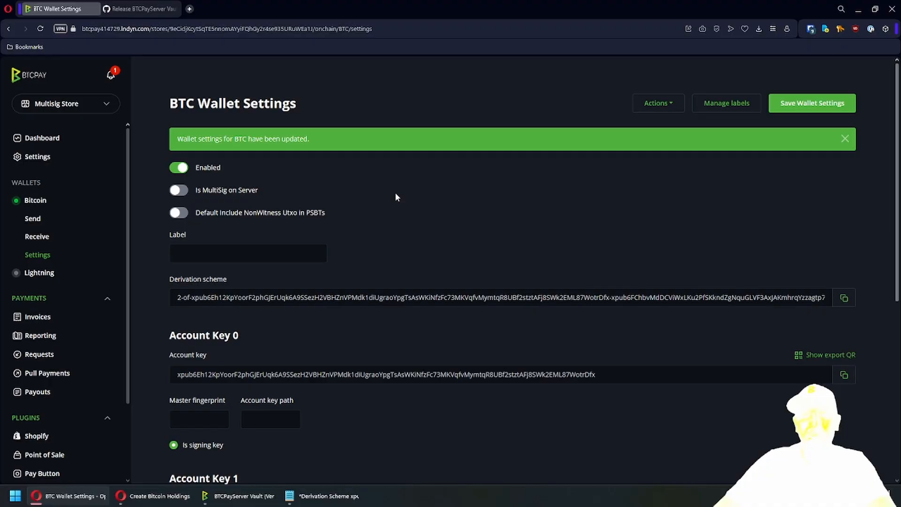
- Enable 'Is MultiSig on Server' and 'Default Include NonWitness Utxo in PSBTs', then save
click(183, 192)
click(179, 218)
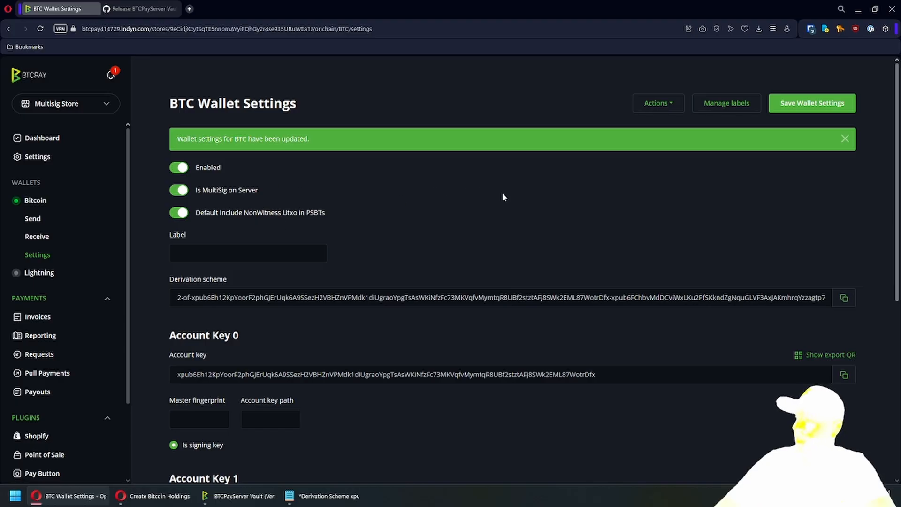
click(812, 104)
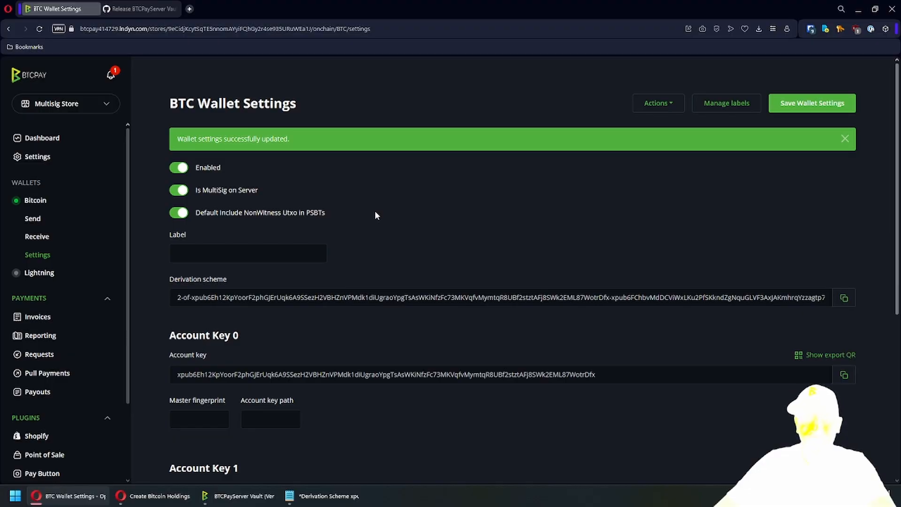
- Enter a919595d from the notes as Account Key 0's master fingerprint
scroll(371, 215, down, 1)
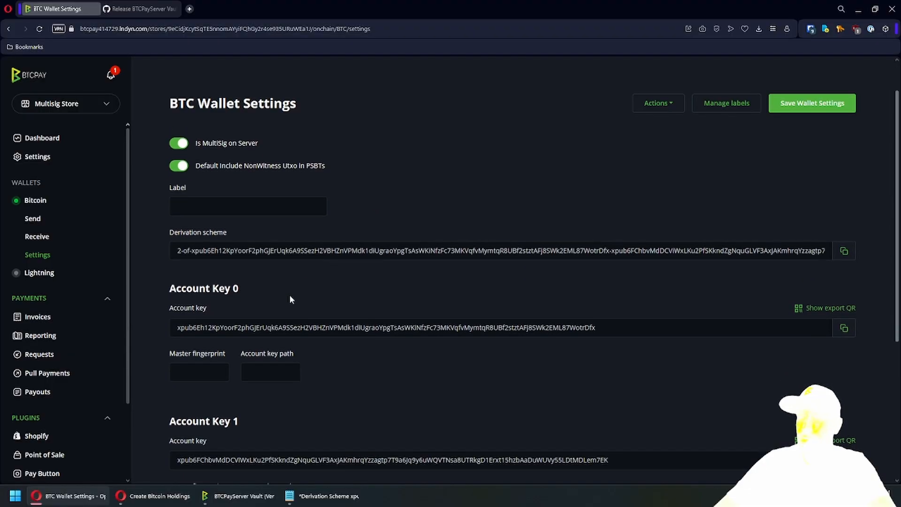
scroll(222, 307, down, 1)
click(197, 319)
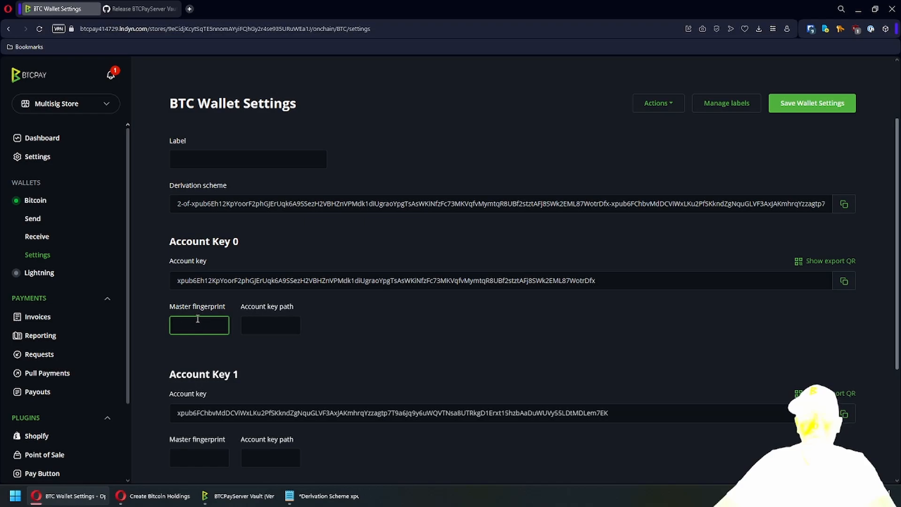
scroll(207, 302, down, 1)
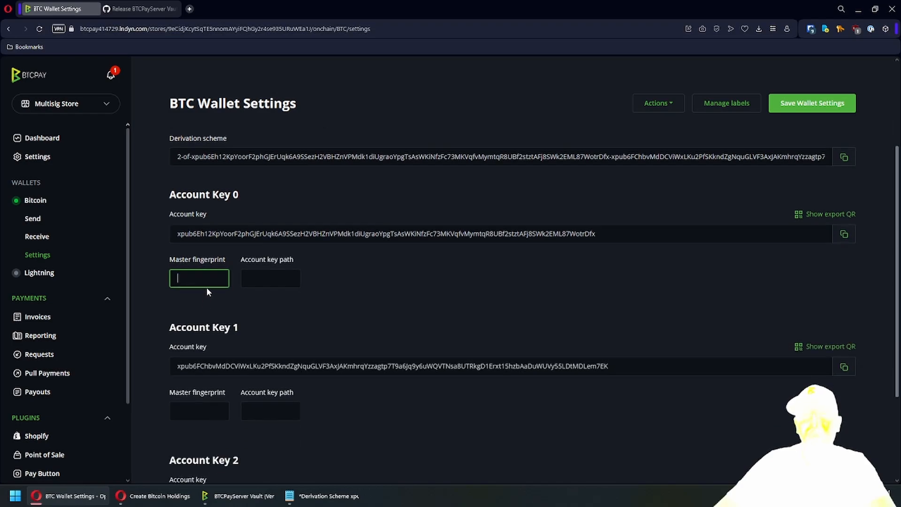
click(254, 278)
click(205, 278)
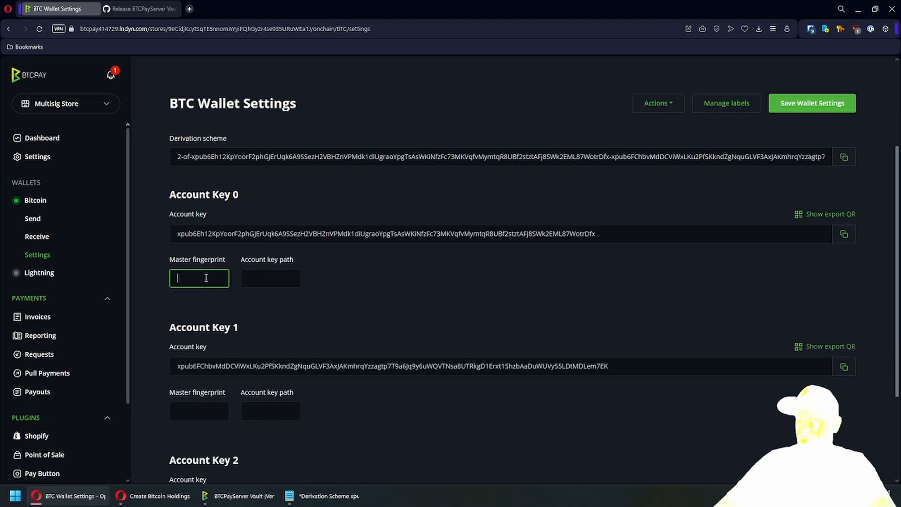
click(323, 495)
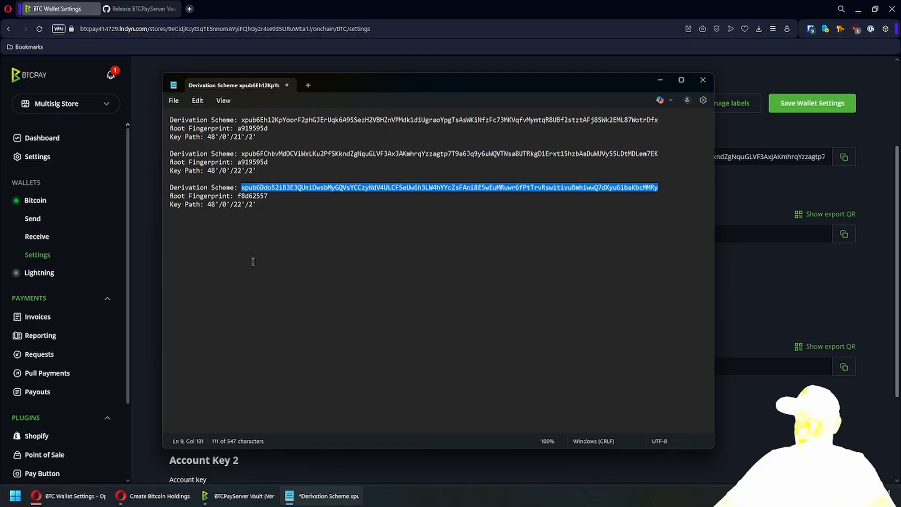
double_click(253, 128)
key(ctrl+c)
key(alt+Tab)
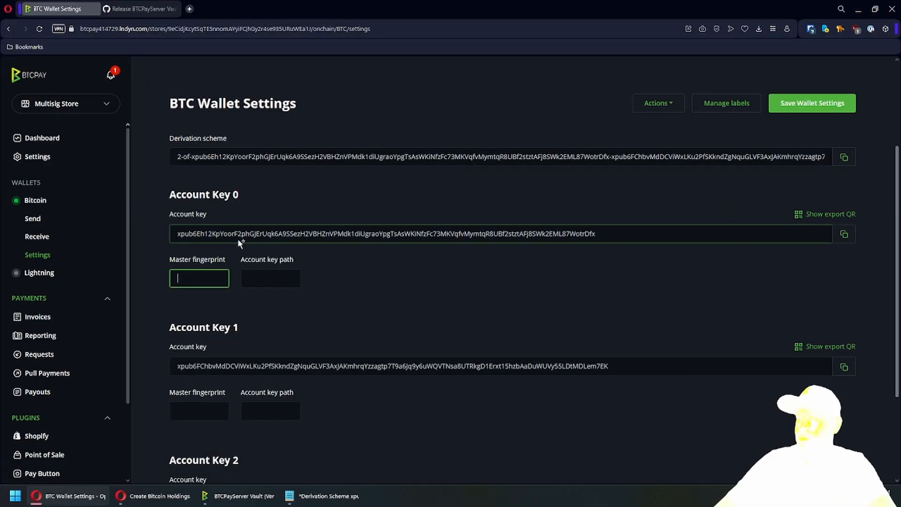
key(ctrl+v)
key(Tab)
- Set Account Key 0's key path to 48'/0'/21'/2'
key(alt+Tab)
click(263, 136)
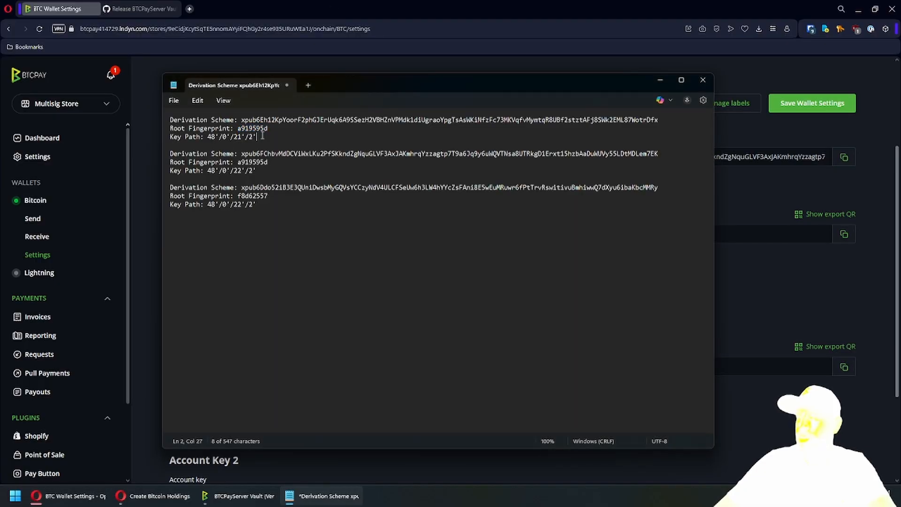
drag(262, 136, 210, 134)
key(ctrl+c)
key(alt+Tab)
click(252, 278)
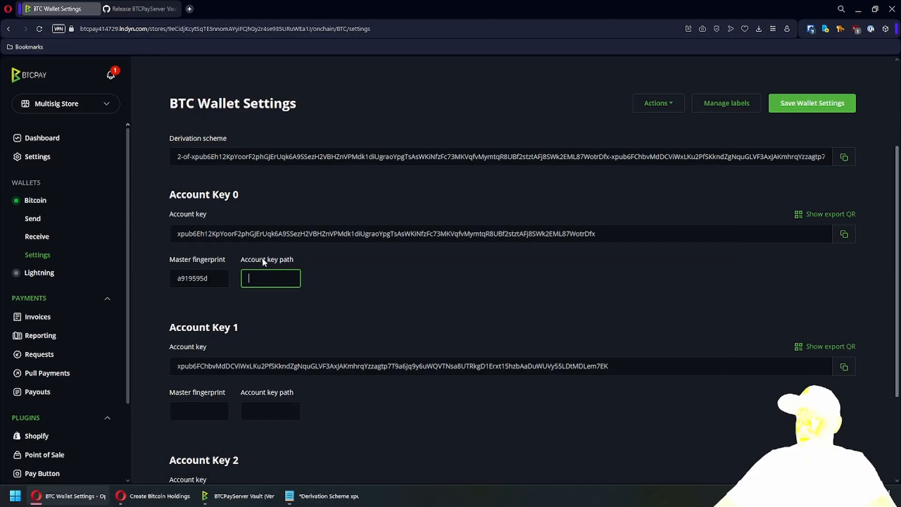
key(ctrl+v)
click(336, 281)
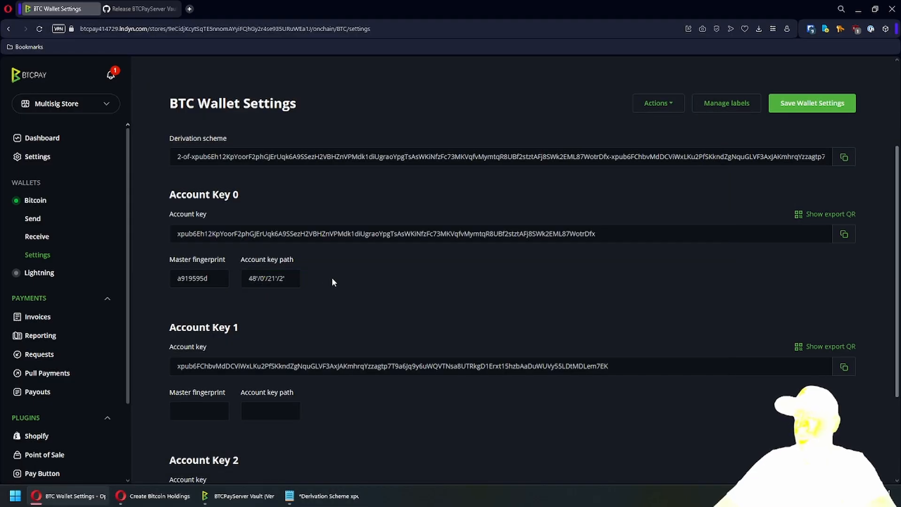
- Give Account Key 1 fingerprint a919595d and key path 48'/0'/22'/2'
scroll(345, 280, down, 2)
click(199, 318)
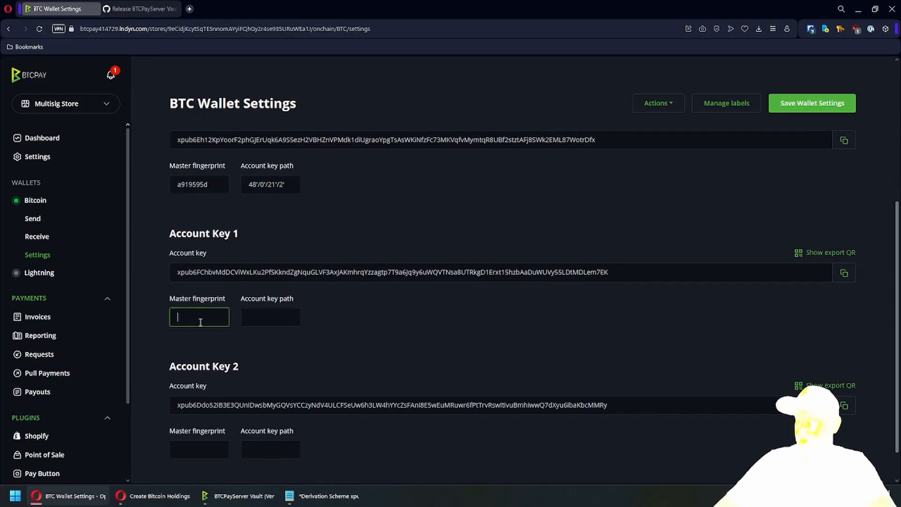
key(alt+Tab)
double_click(252, 162)
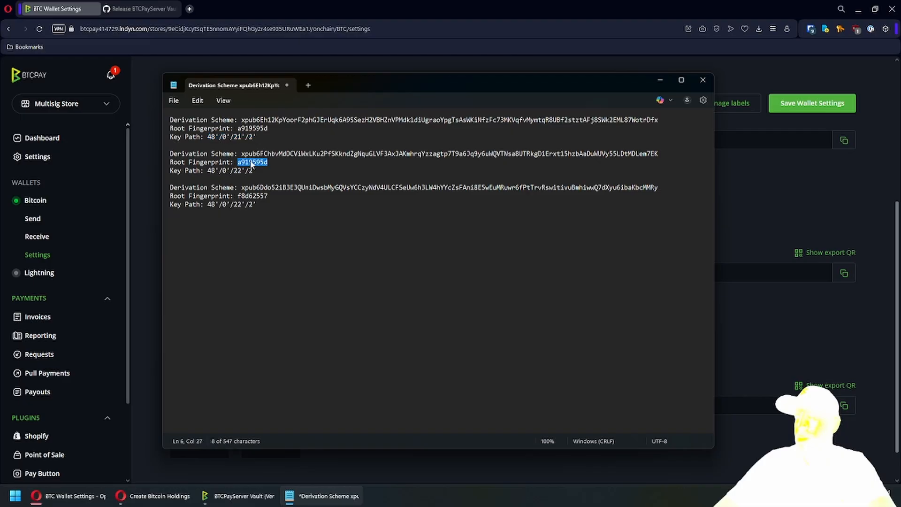
key(ctrl+c)
key(alt+Tab)
key(ctrl+v)
key(Tab)
key(alt+Tab)
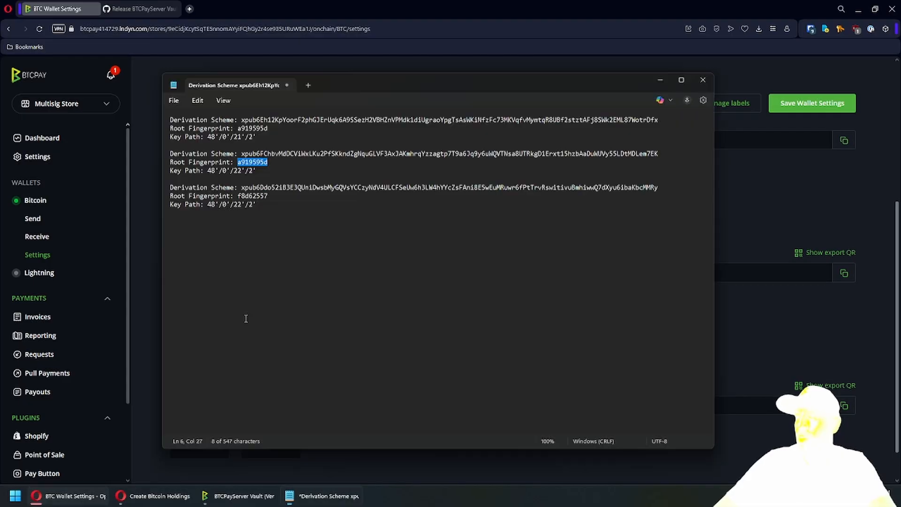
drag(256, 171, 208, 173)
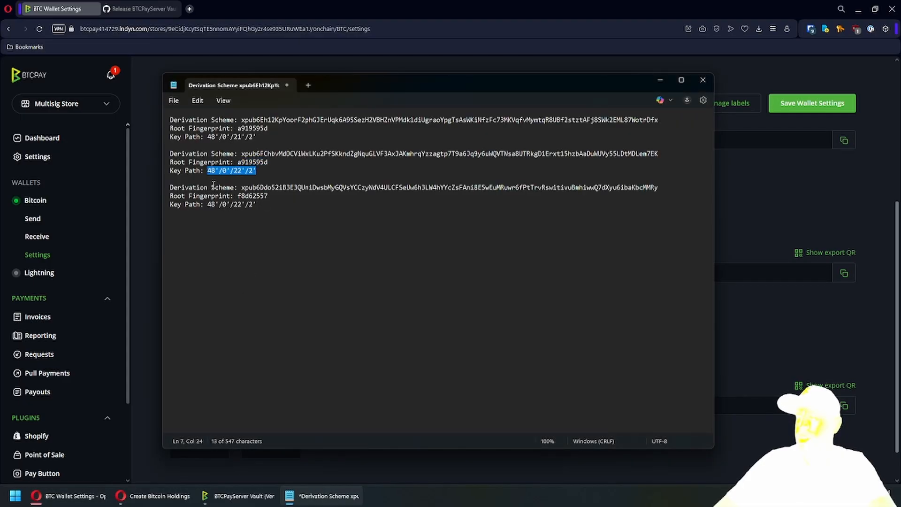
key(ctrl+c)
key(alt+Tab)
key(ctrl+v)
- Enter f8d62557 as Account Key 2's master fingerprint
scroll(238, 364, down, 1)
click(203, 406)
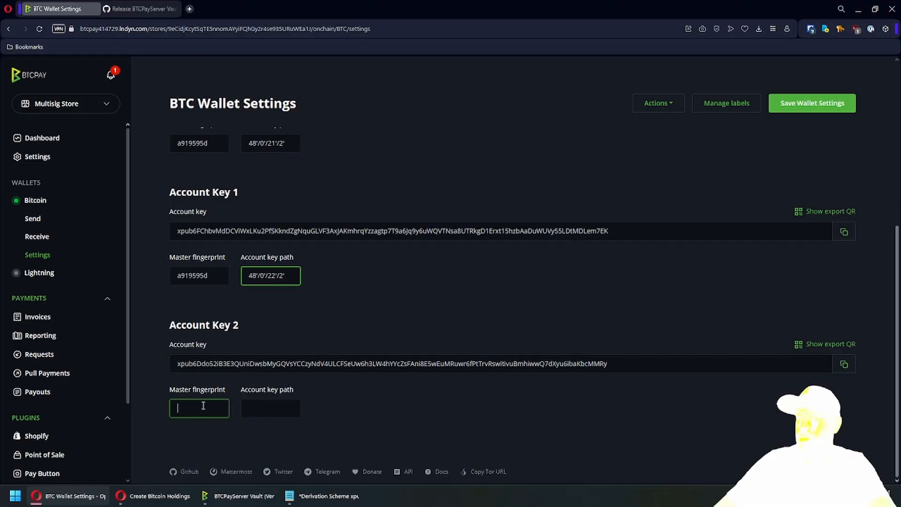
key(alt+Tab)
double_click(253, 196)
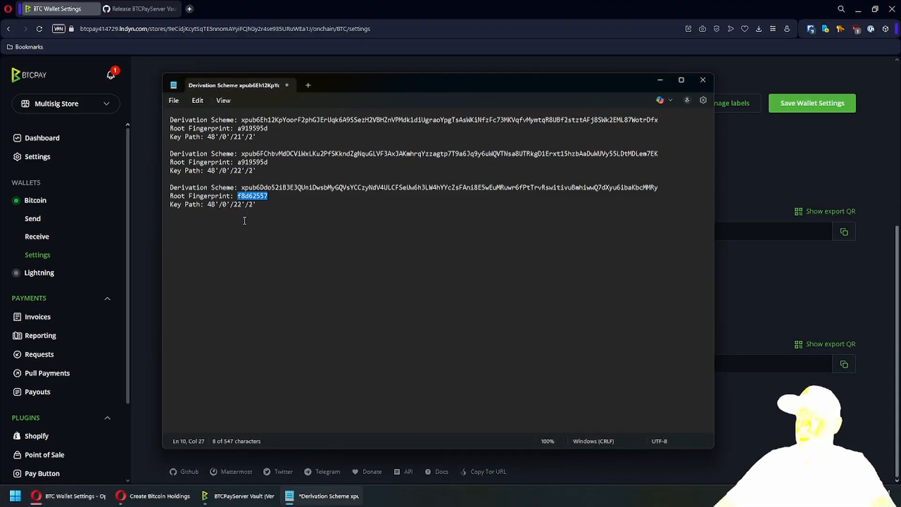
key(ctrl+c)
key(alt+Tab)
key(ctrl+v)
key(Tab)
- Paste the third key's derivation path into Account Key 2 and save the wallet settings
key(alt+Tab)
drag(261, 204, 209, 204)
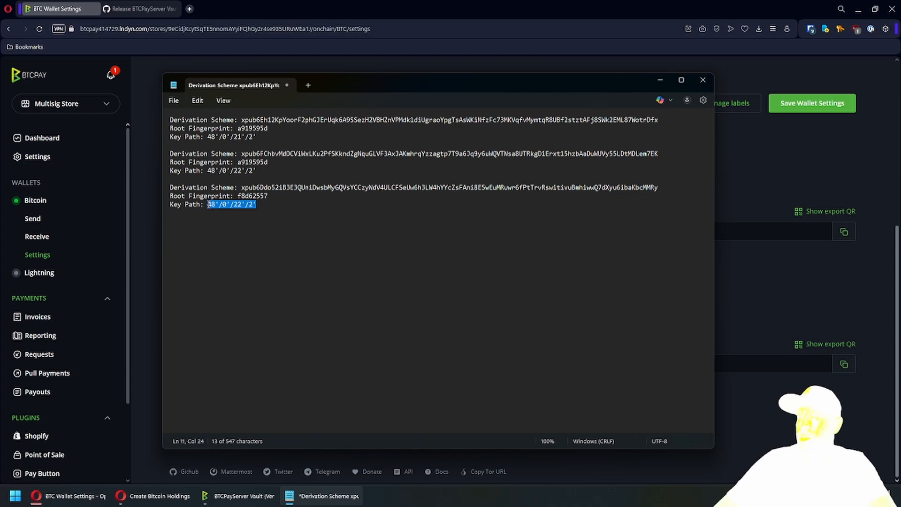
key(ctrl+c)
key(alt+Tab)
key(ctrl+v)
click(389, 412)
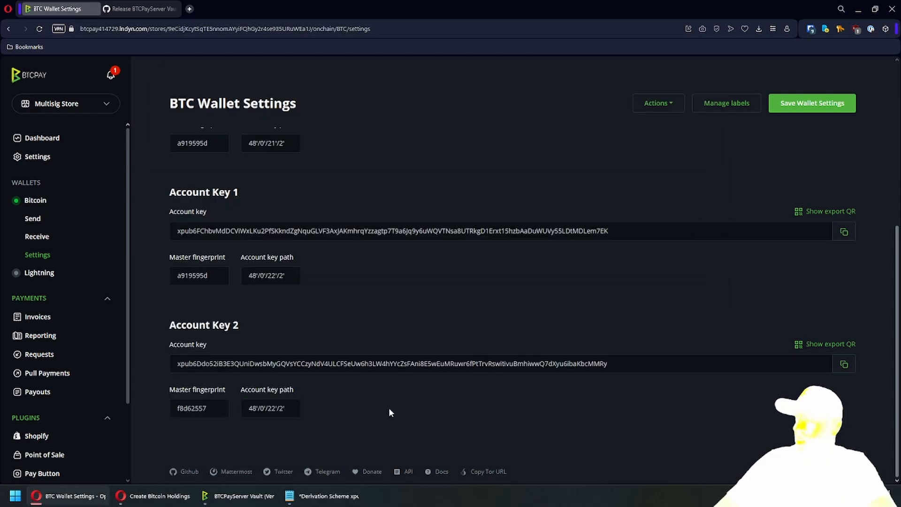
click(809, 108)
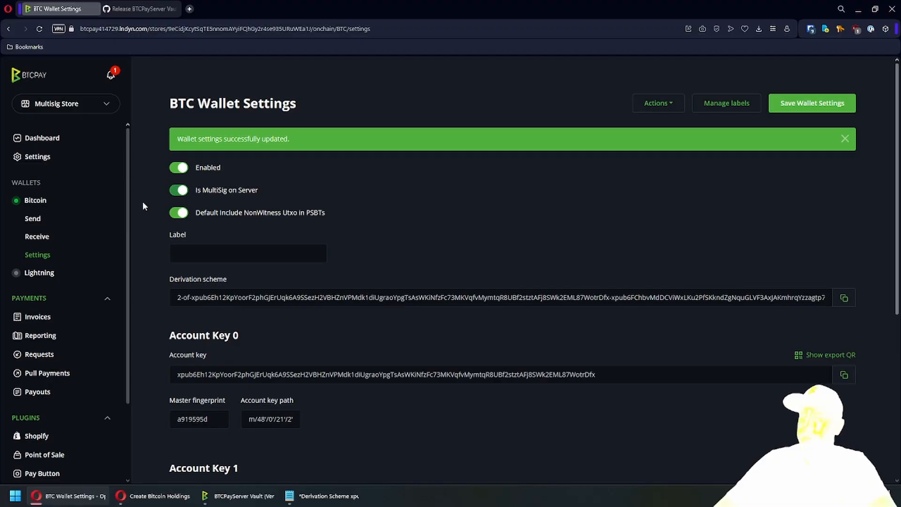
click(38, 238)
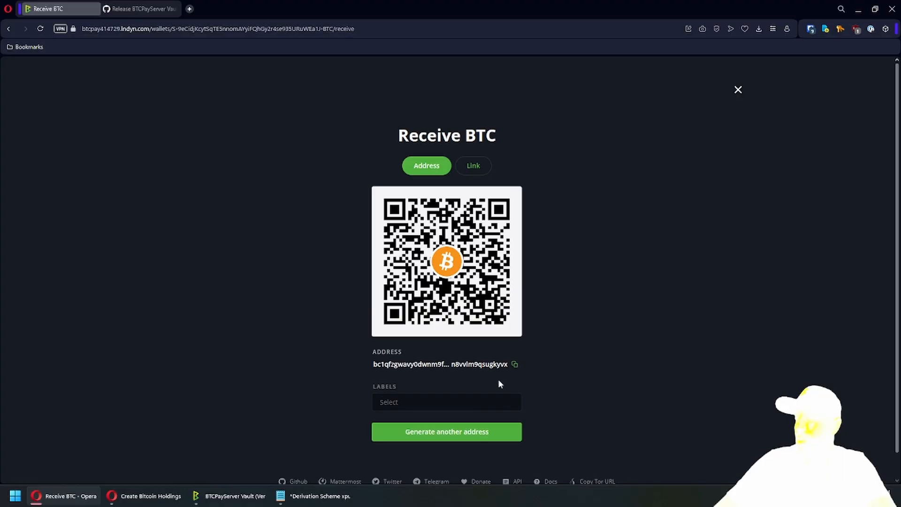
- Tag the new receiving address with the label 'test', copy it, and close the screen
click(434, 402)
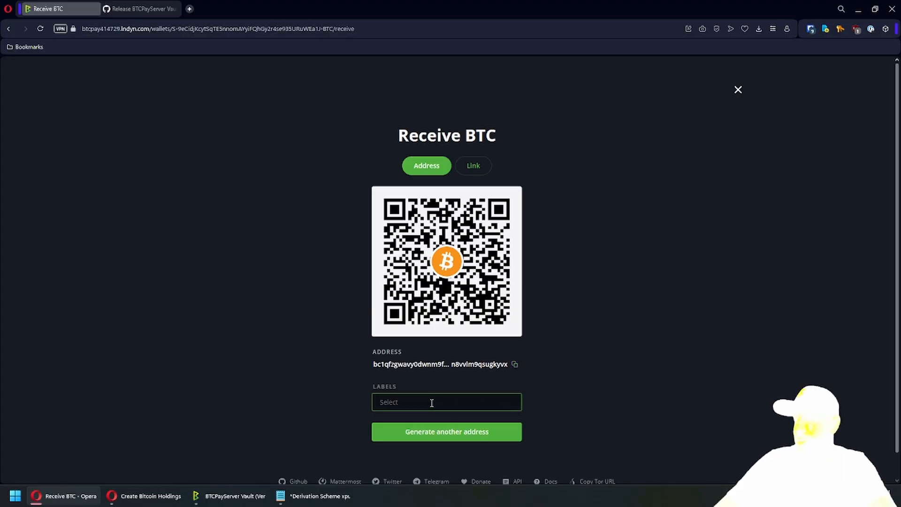
text(test)
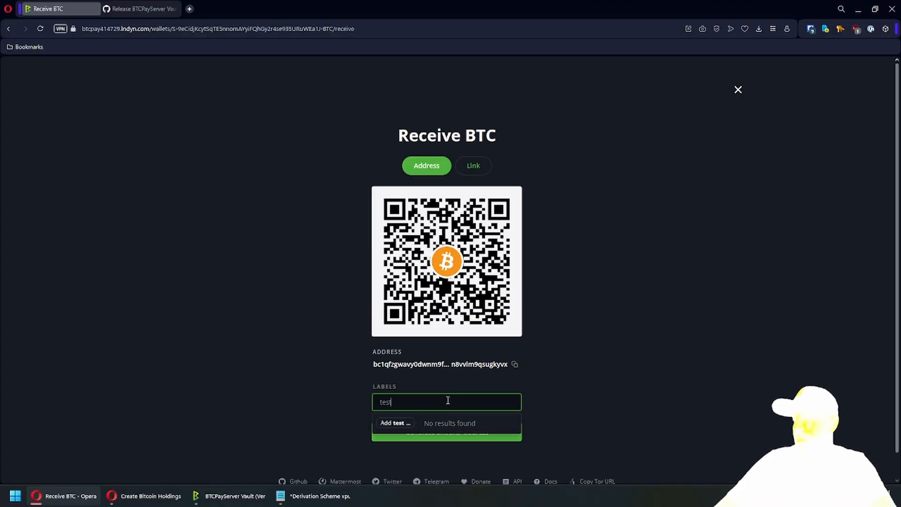
click(400, 422)
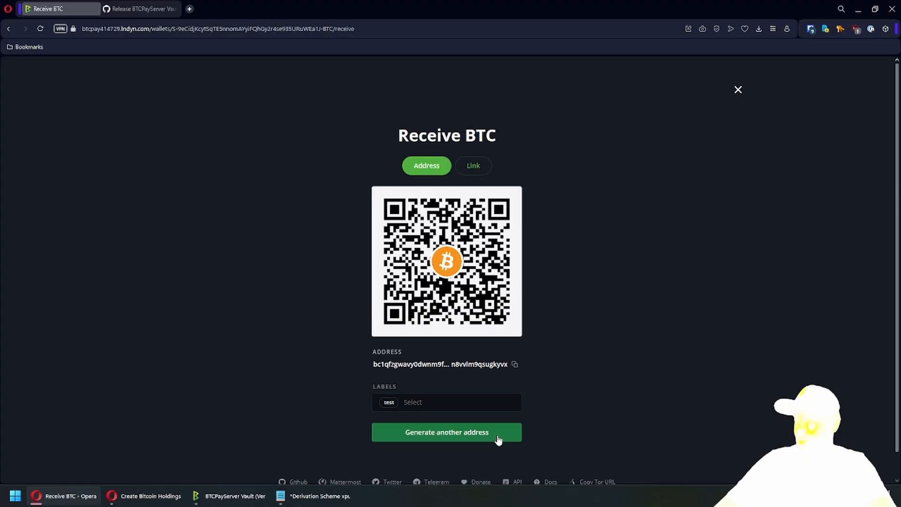
click(515, 365)
click(731, 90)
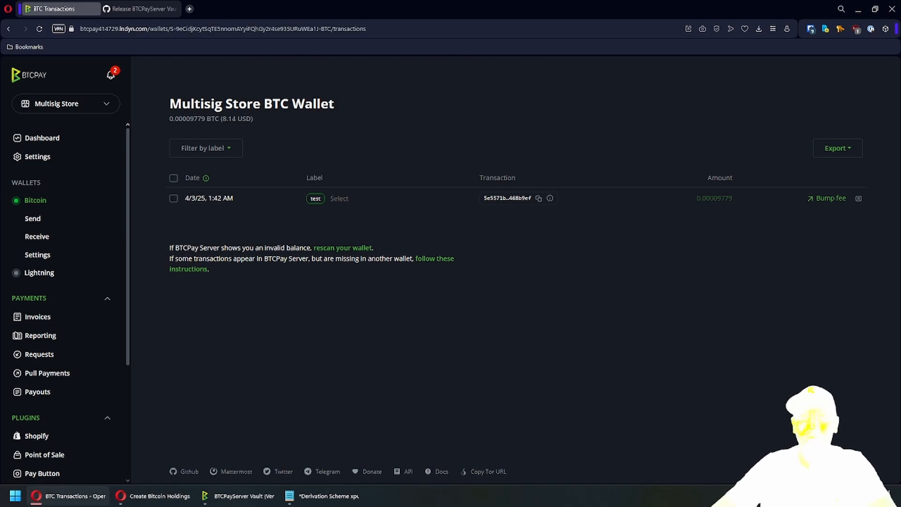
- After seeing the 0.00009779 BTC deposit listed, go to the Multisig Store's settings
click(37, 156)
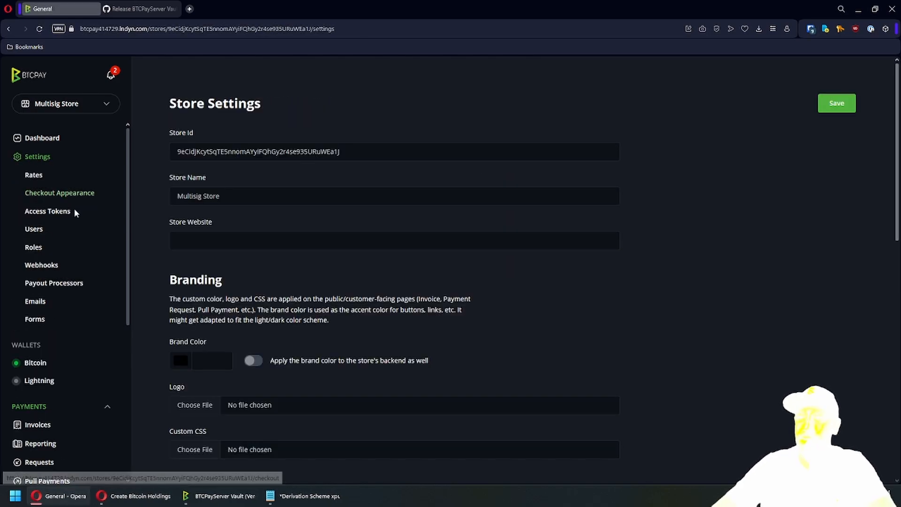
- Go from the store's Emails settings to Email Rules and begin a new rule
click(38, 303)
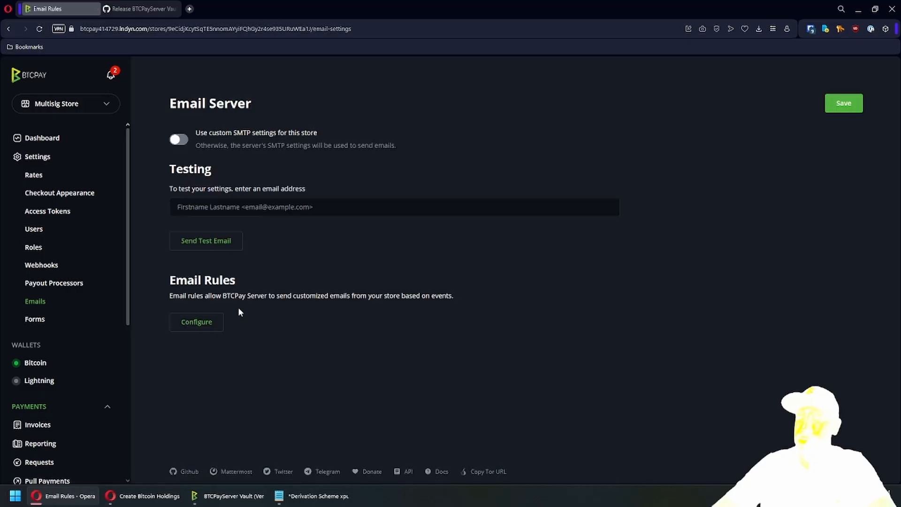
click(211, 324)
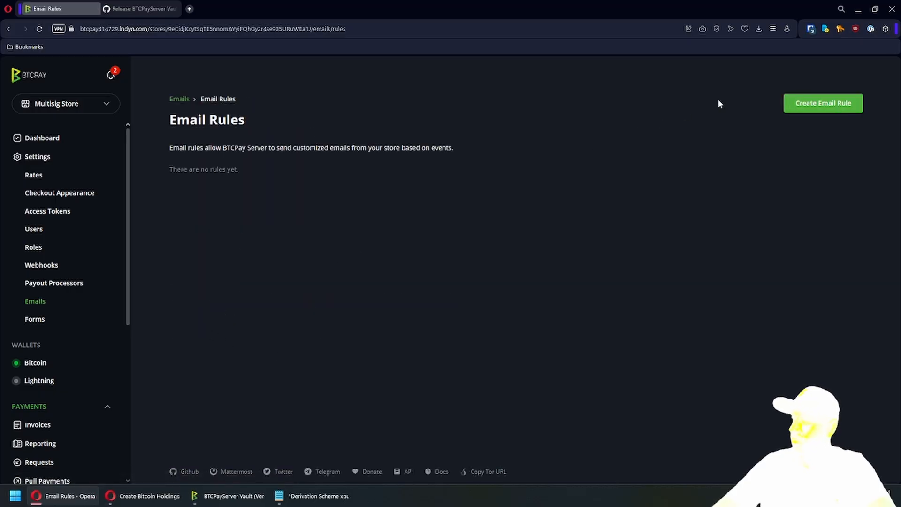
click(823, 103)
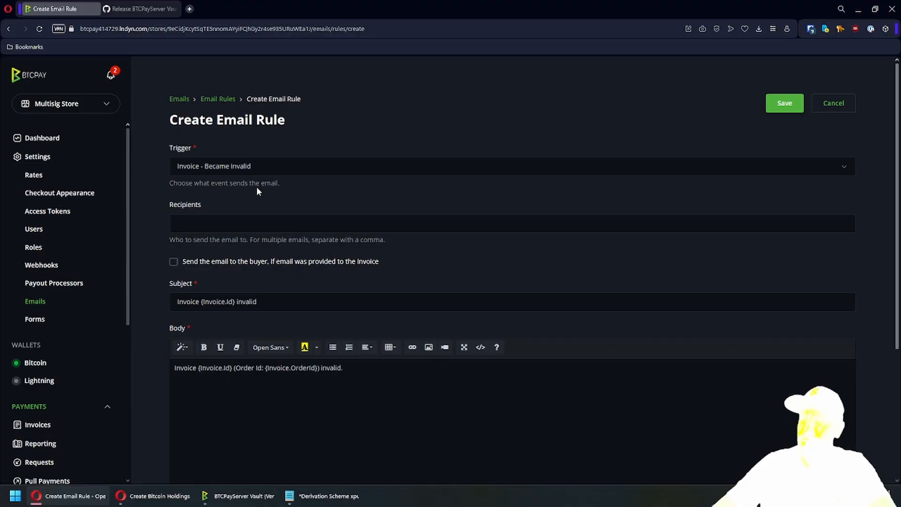
- Save a Pending Transaction - Created rule addressed to the recipient's e-mail address
click(244, 167)
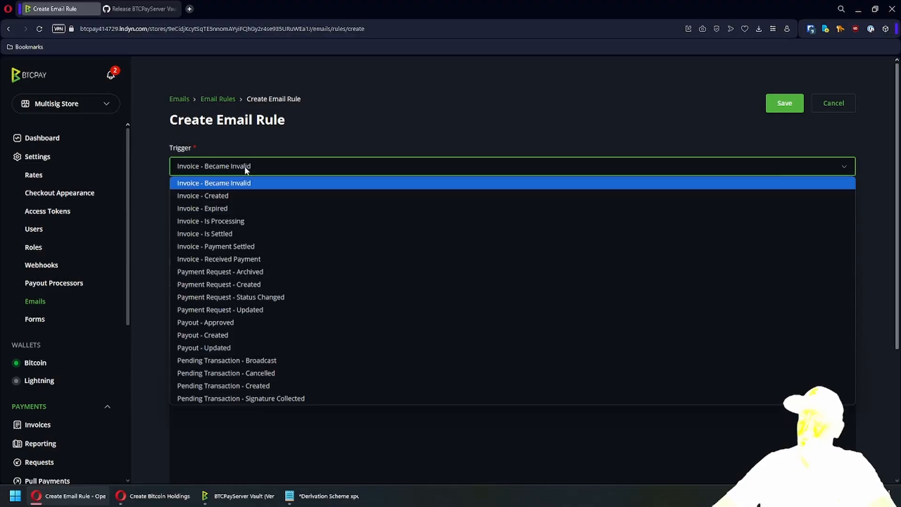
click(289, 390)
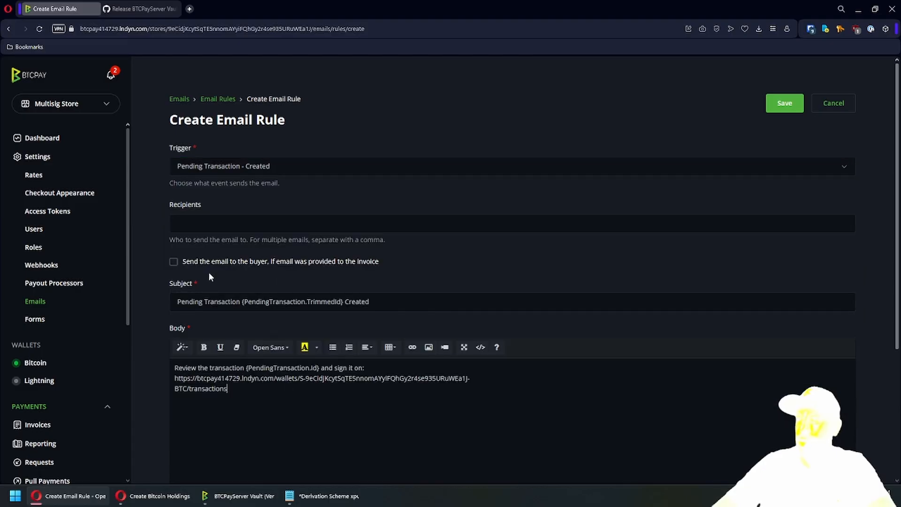
click(219, 301)
drag(209, 301, 314, 301)
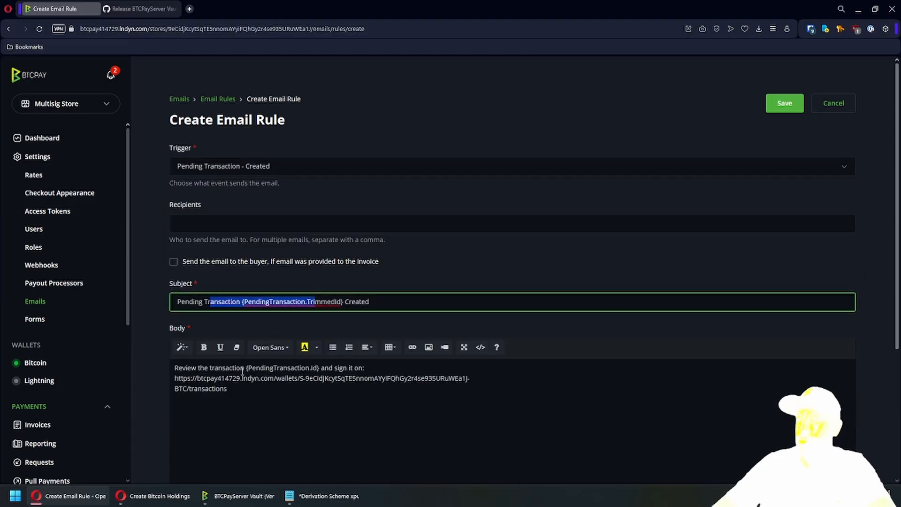
drag(211, 369, 249, 394)
click(249, 393)
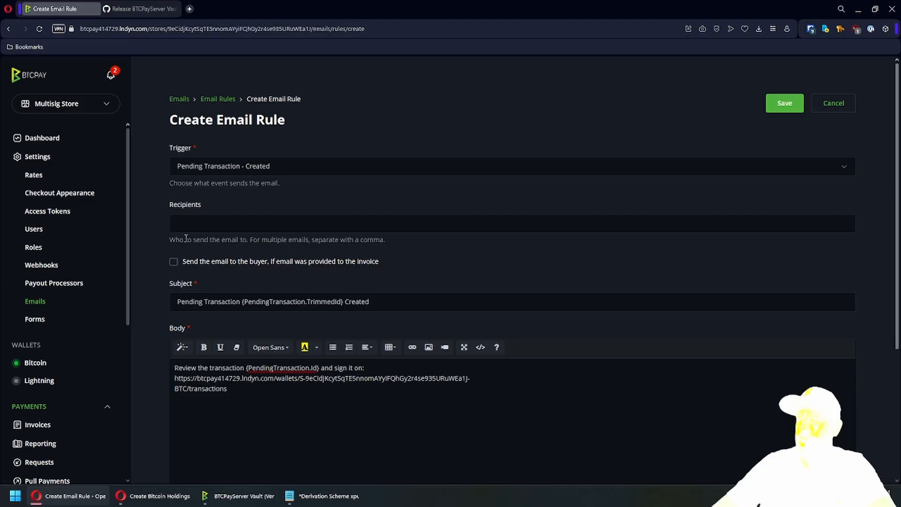
click(187, 223)
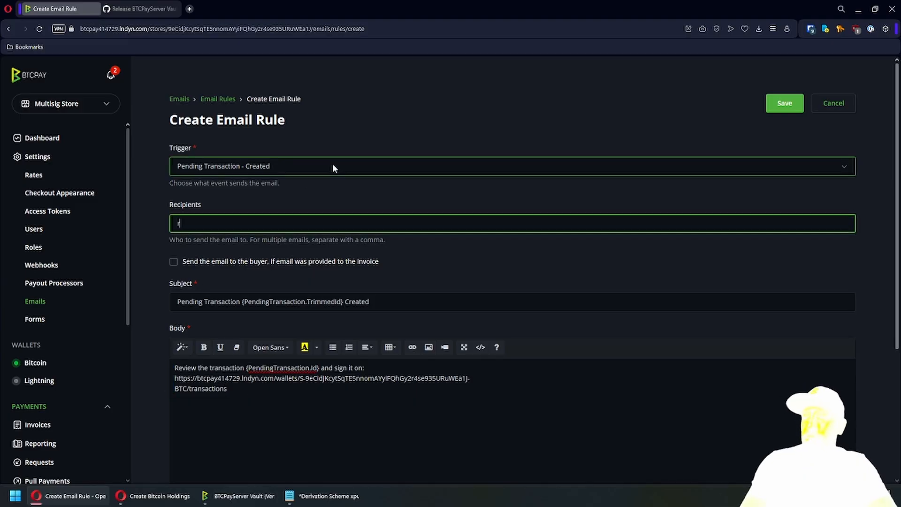
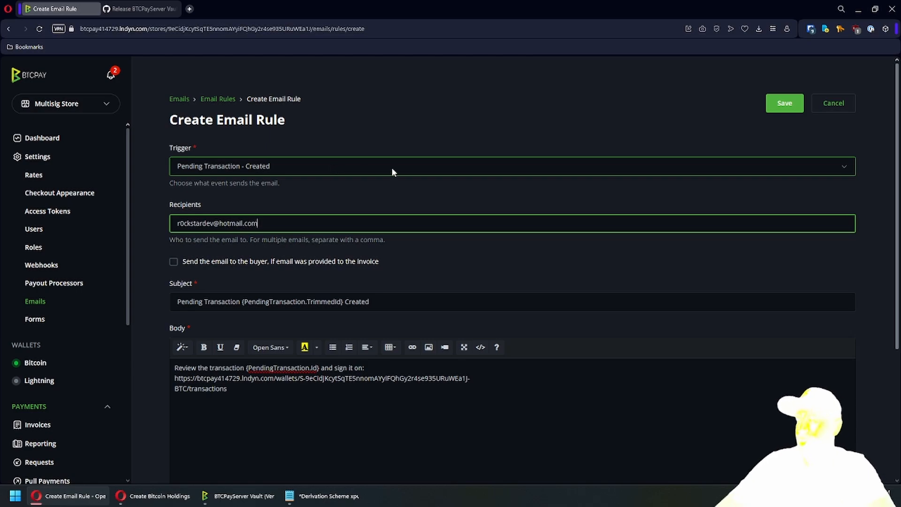
key(ctrl+a)
key(ctrl+c)
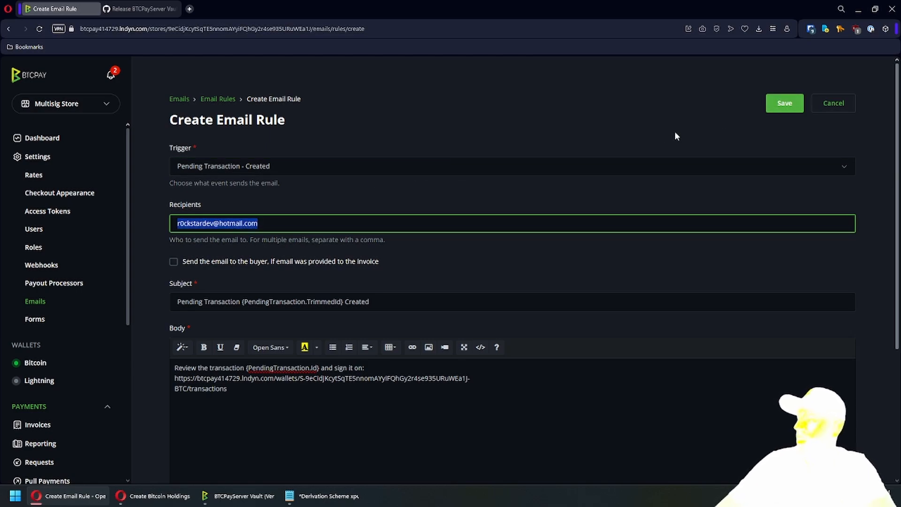
click(781, 104)
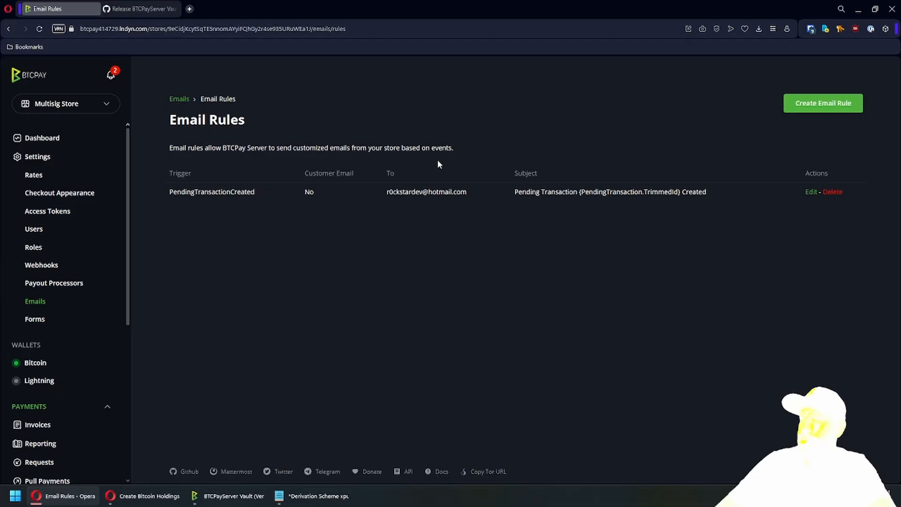
- Create and save a Pending Transaction - Signature Collected rule using the same recipient address
click(796, 107)
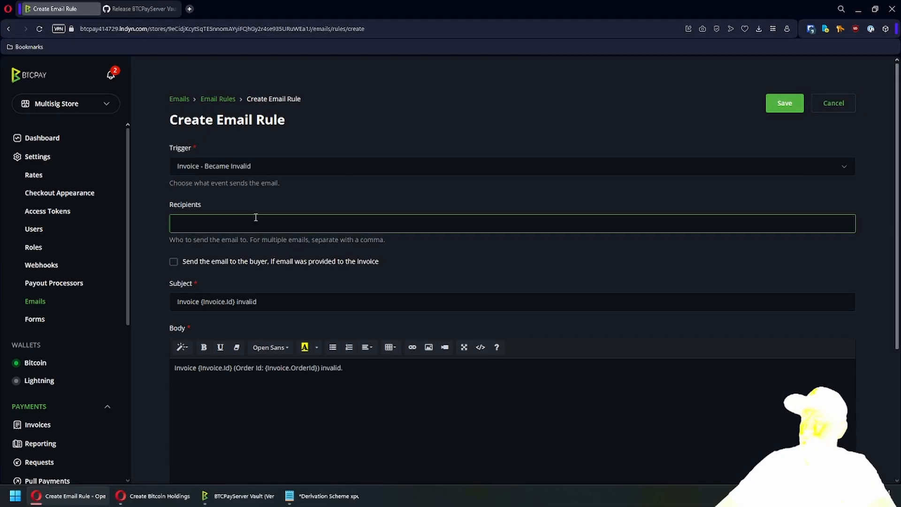
click(242, 168)
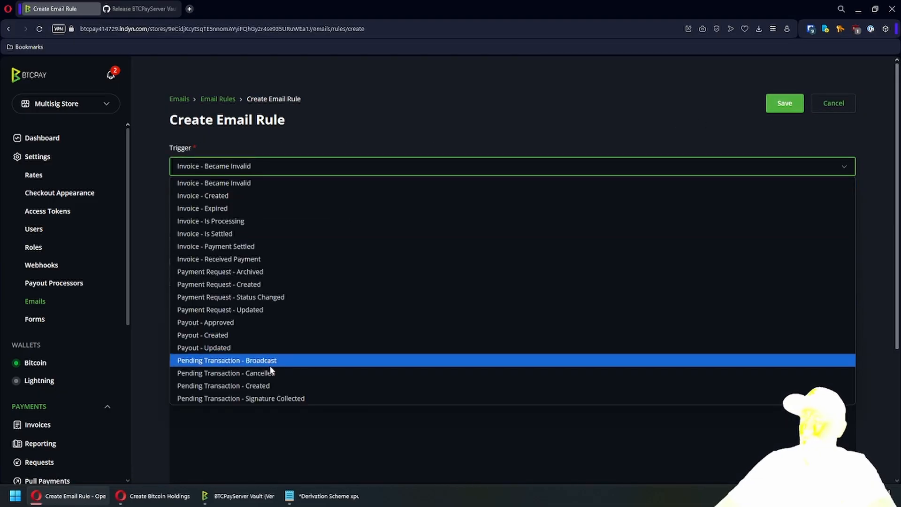
click(276, 398)
click(251, 224)
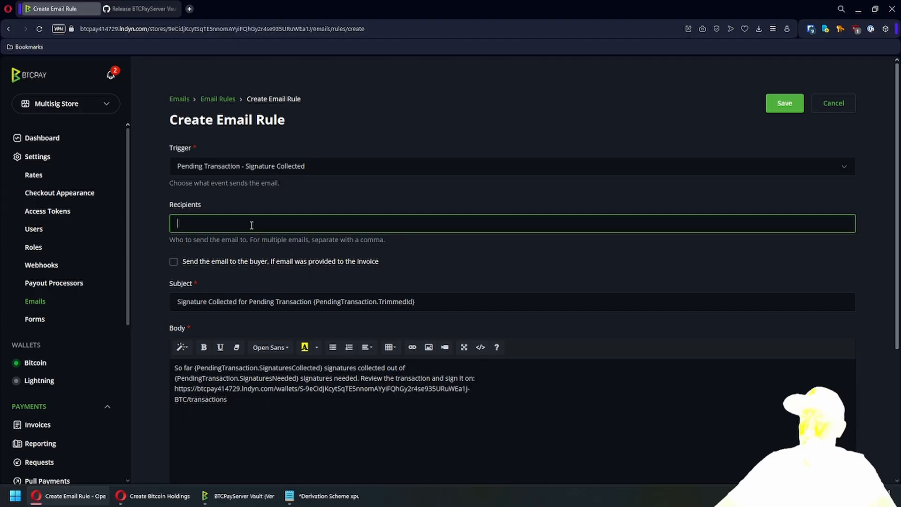
key(ctrl+v)
click(269, 388)
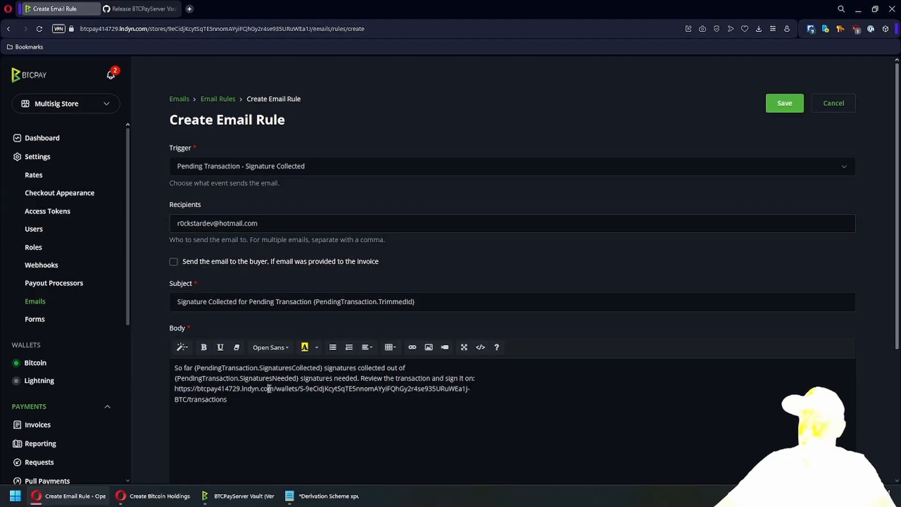
click(256, 392)
drag(269, 389, 266, 407)
click(251, 399)
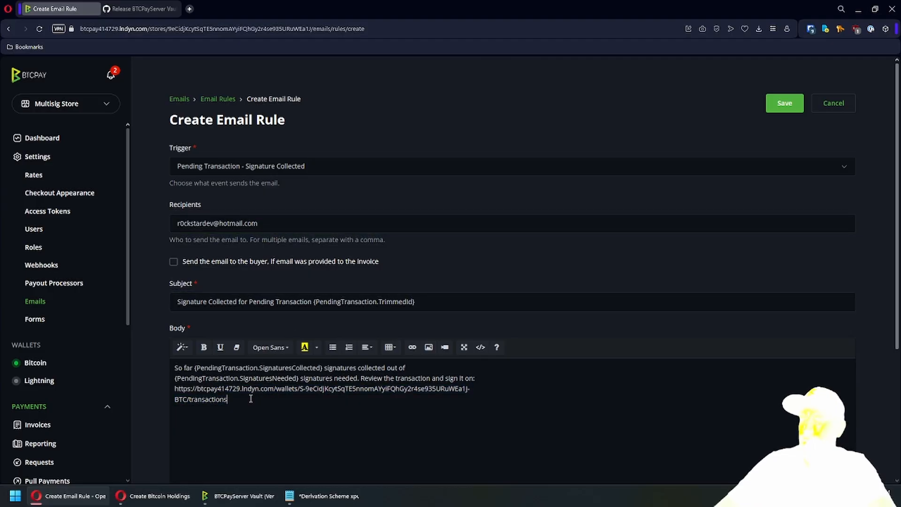
drag(199, 389, 245, 401)
click(248, 399)
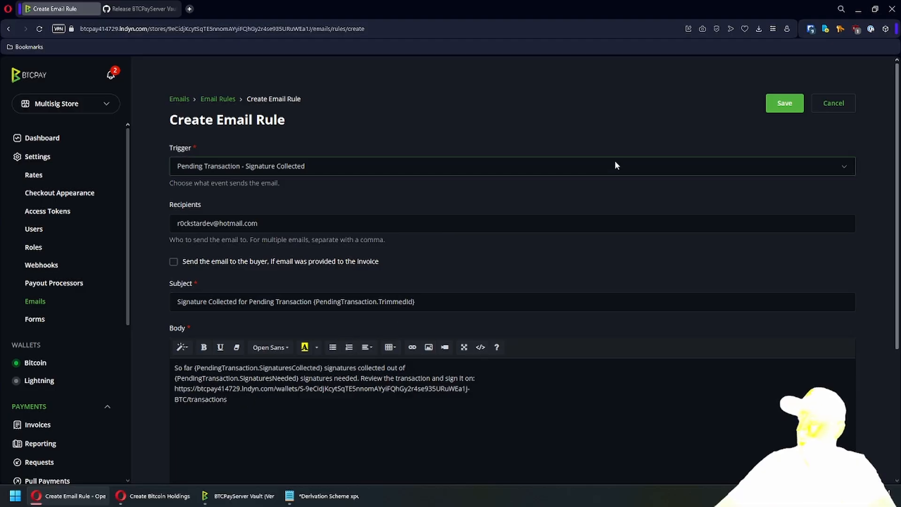
click(782, 107)
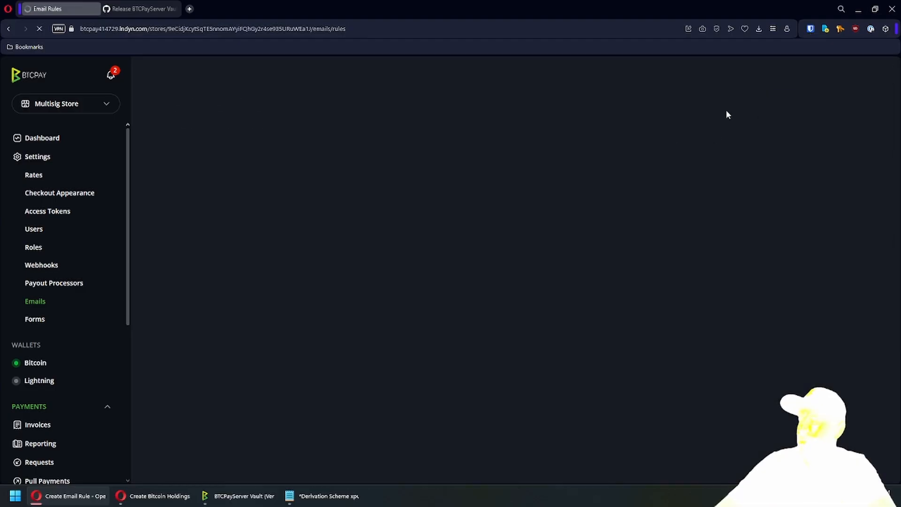
- Create and save a Pending Transaction - Broadcast rule for the same recipient
click(803, 111)
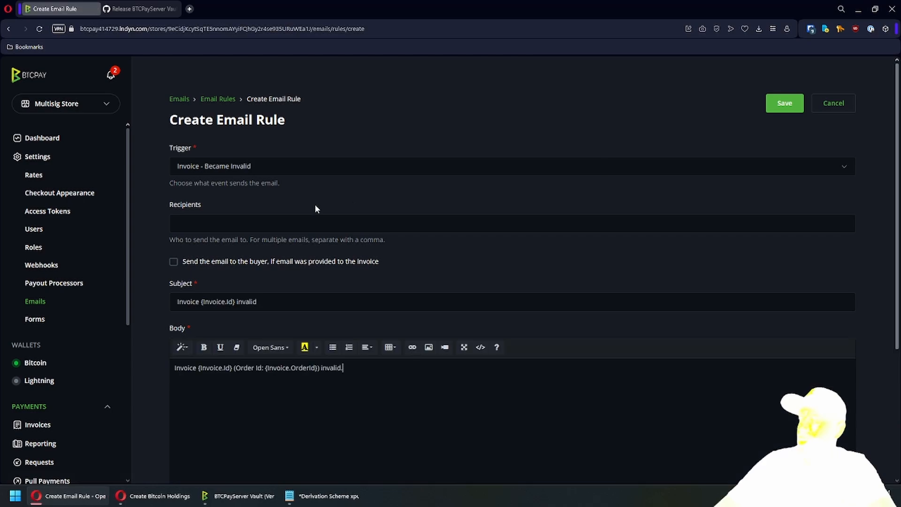
click(300, 167)
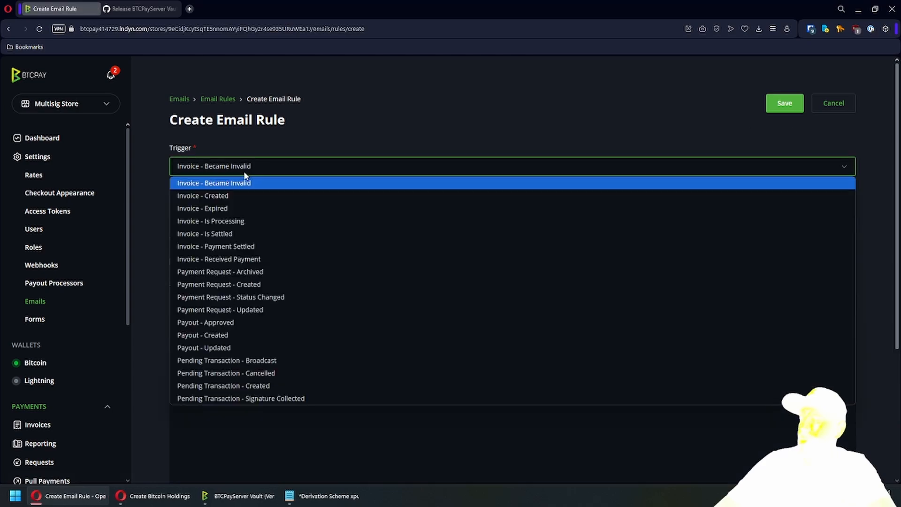
click(292, 361)
click(214, 221)
key(ctrl+v)
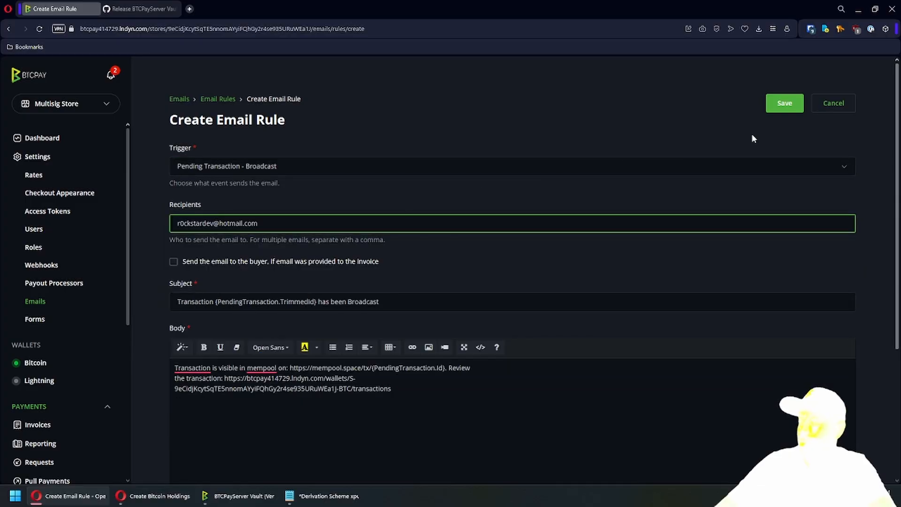
click(784, 105)
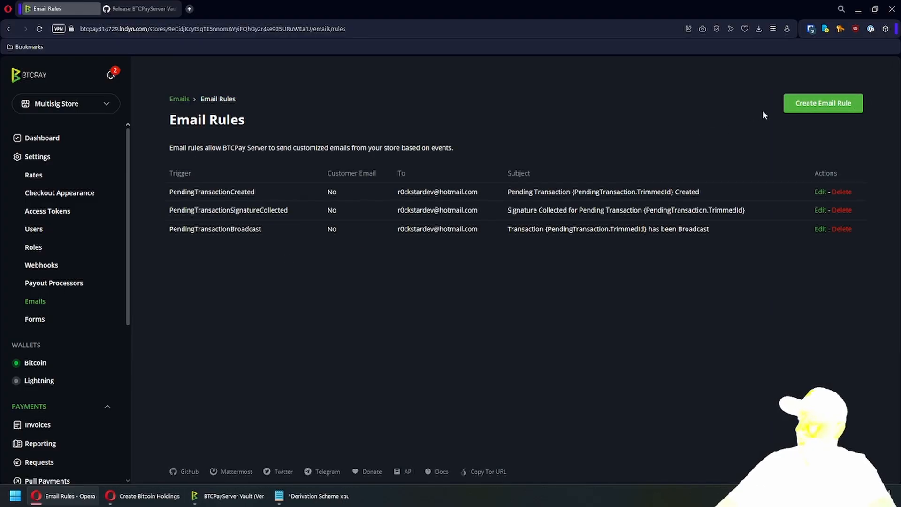
click(807, 103)
- Save a Pending Transaction - Cancelled rule for the same recipient, then go to Bitcoin transactions
click(249, 217)
click(235, 166)
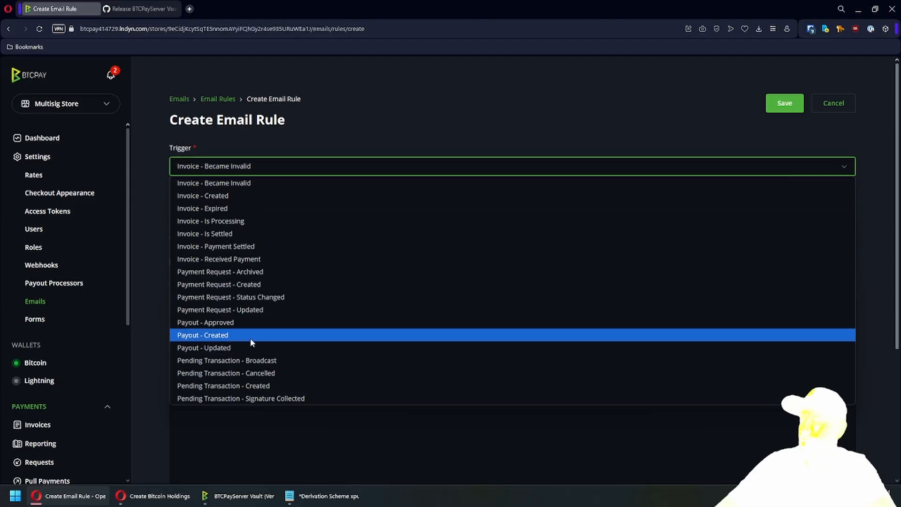
click(271, 374)
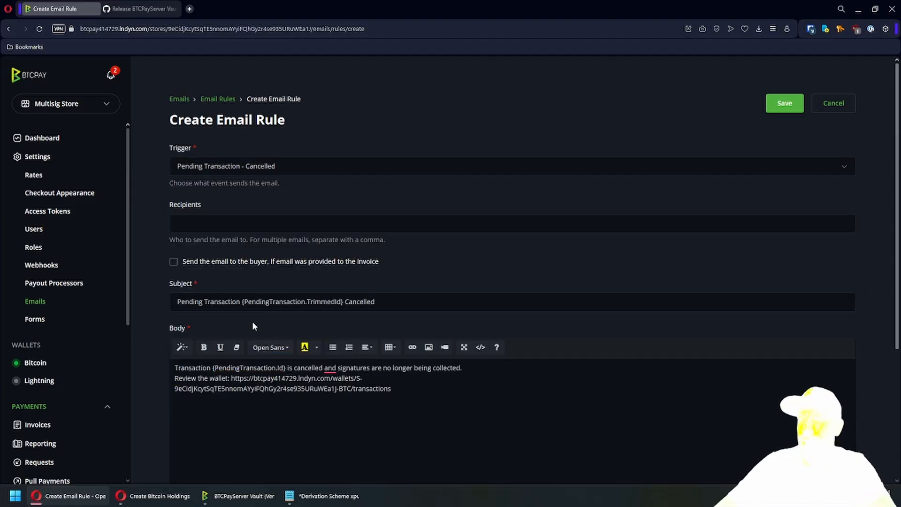
click(246, 216)
key(ctrl+v)
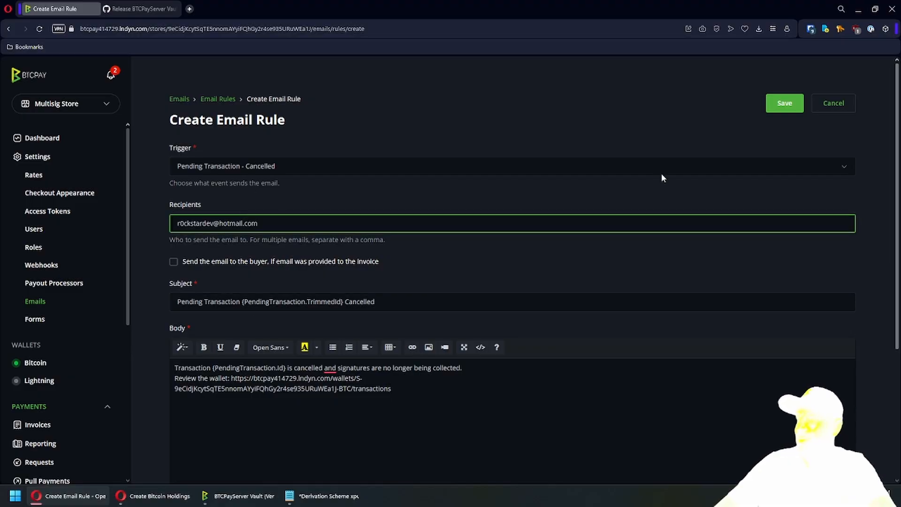
click(784, 104)
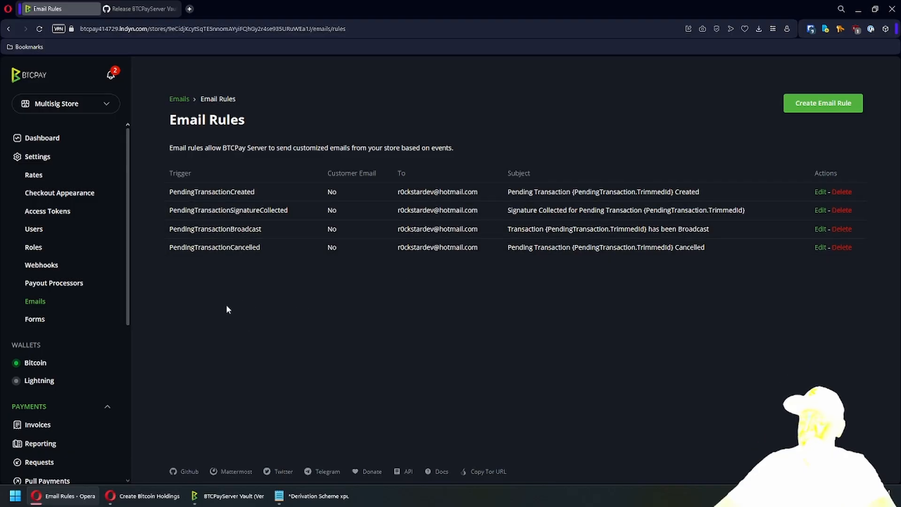
click(36, 365)
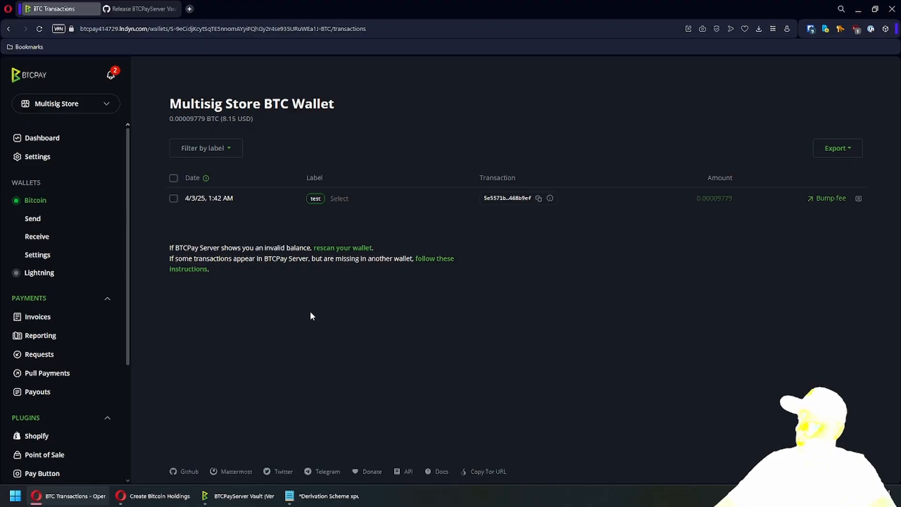
- Create a pending multisig send of the entire wallet balance to the pasted destination address
click(36, 220)
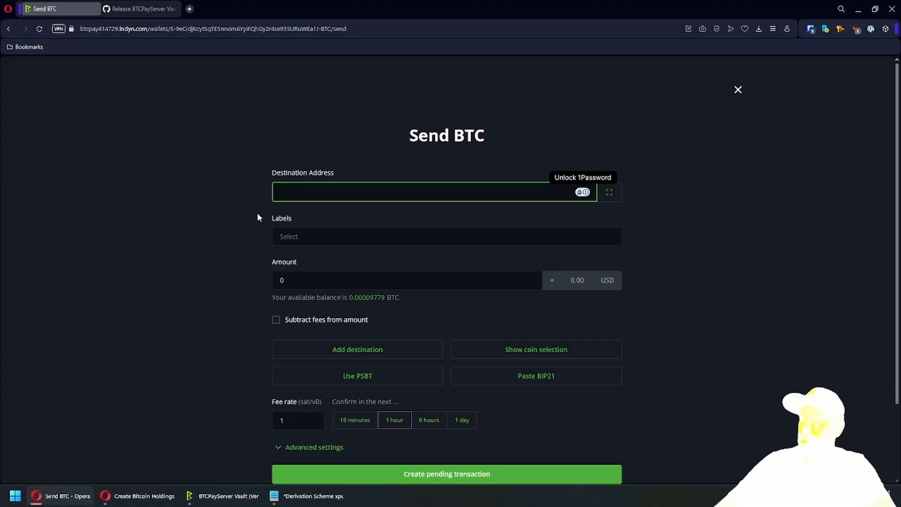
scroll(346, 246, down, 1)
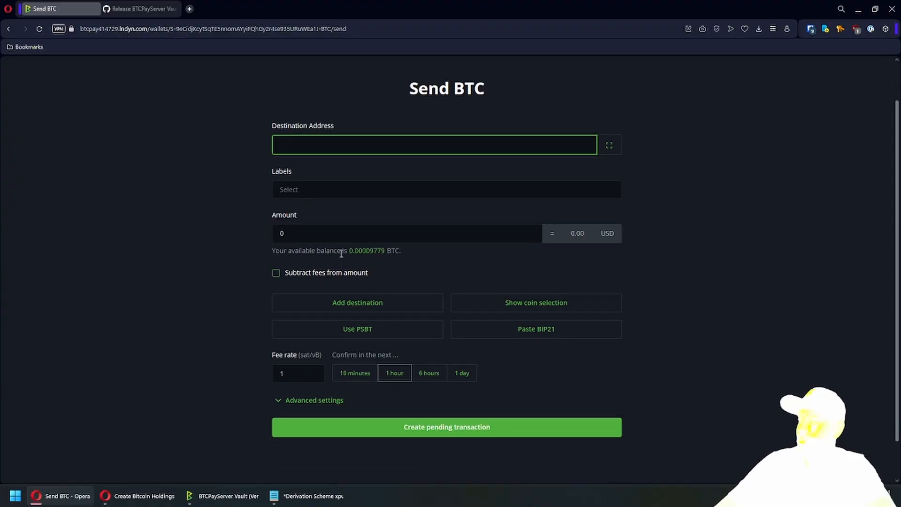
click(489, 305)
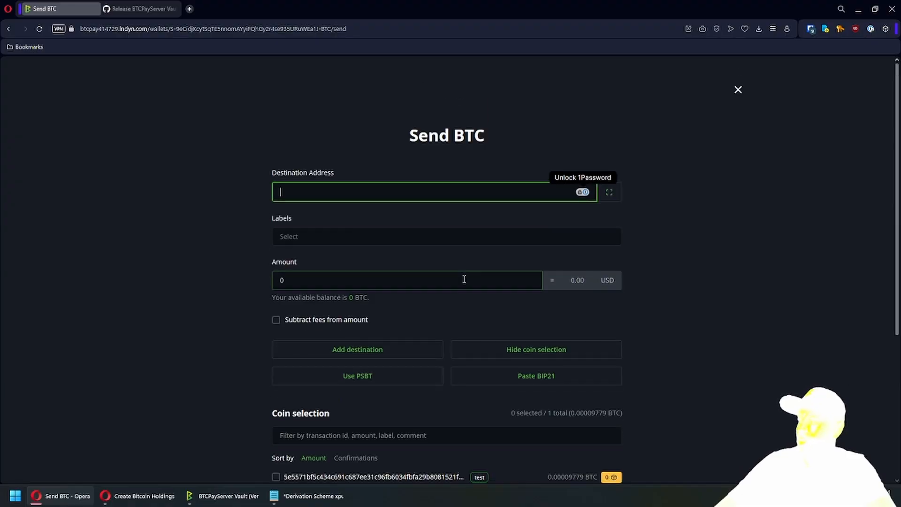
scroll(463, 272, down, 4)
click(527, 165)
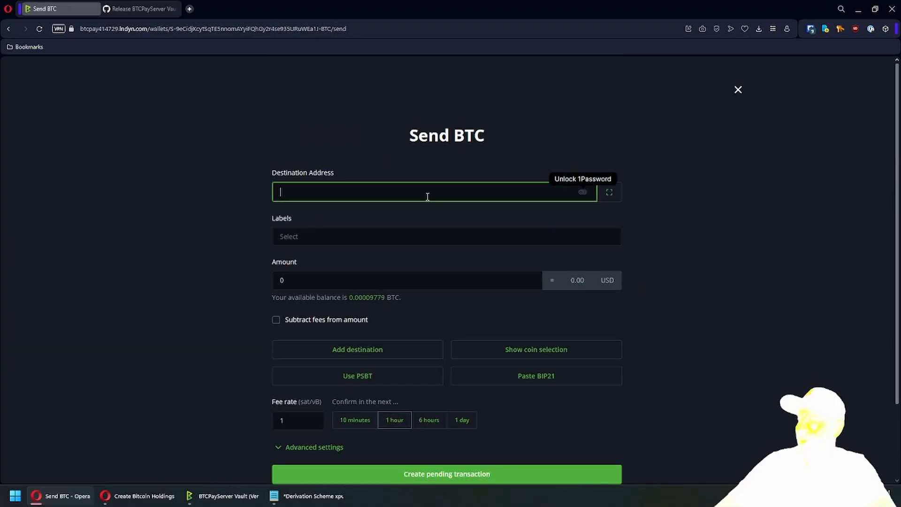
click(297, 190)
text(bc1q72kvuu78lra5cmsg0fmujvxrcp687nqcrqcfgz)
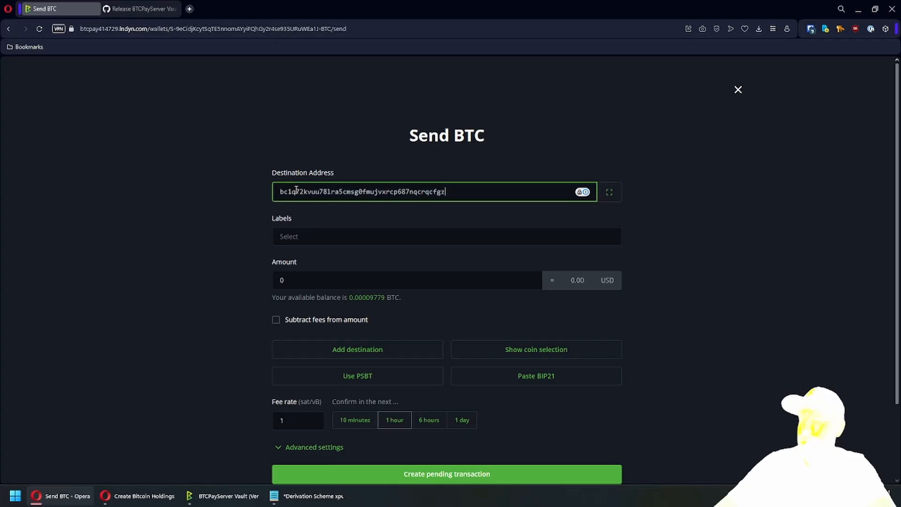
click(372, 300)
scroll(240, 258, down, 3)
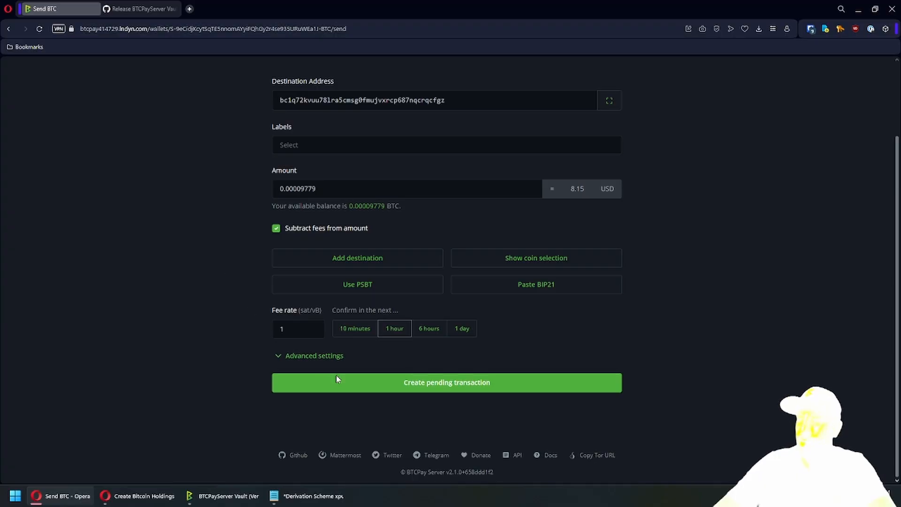
click(342, 392)
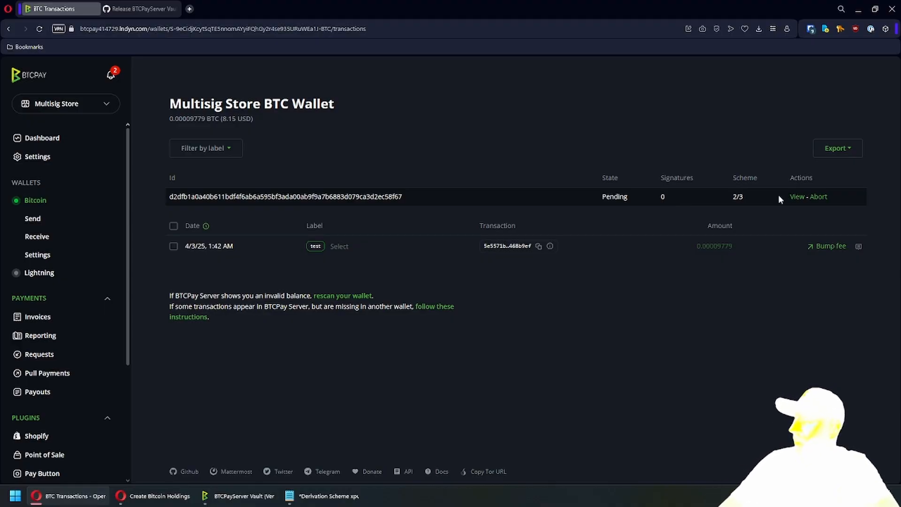
- Open the pending 2-of-3 transaction and start signing it
click(796, 196)
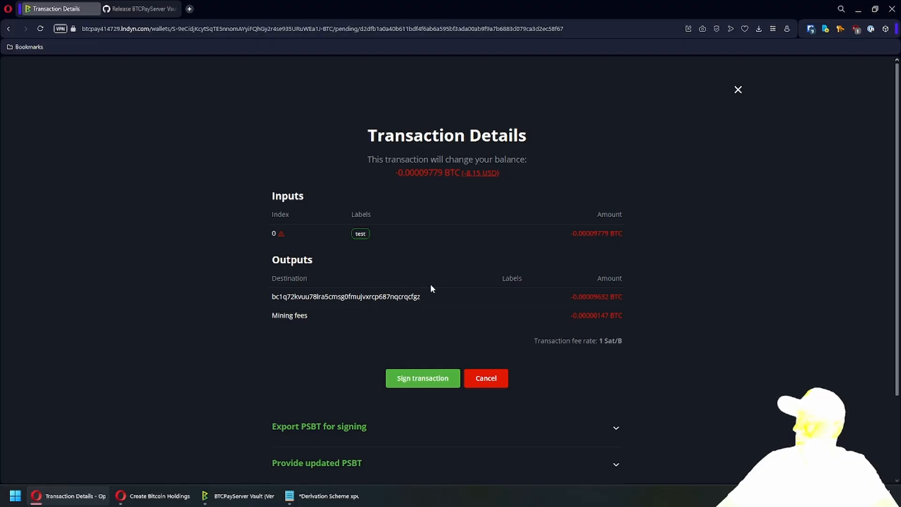
click(449, 381)
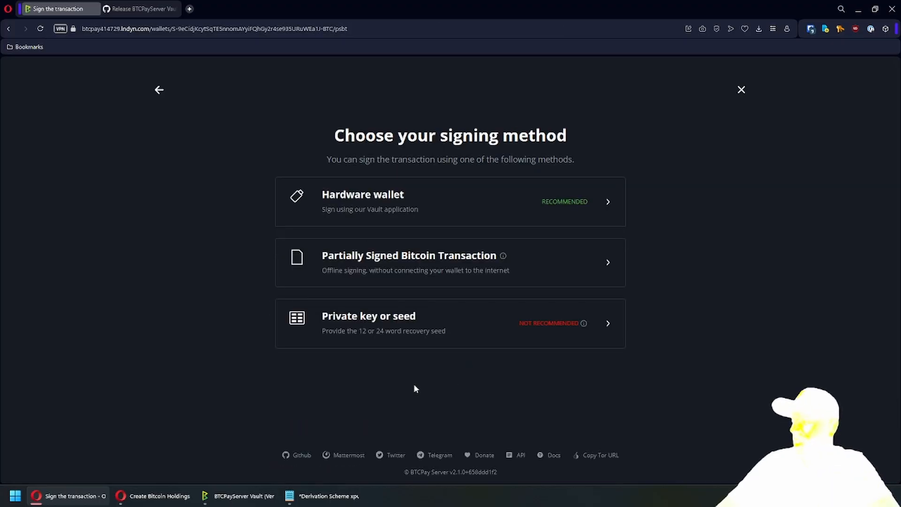
- Choose Hardware wallet as the signing method for the pending transaction
click(451, 202)
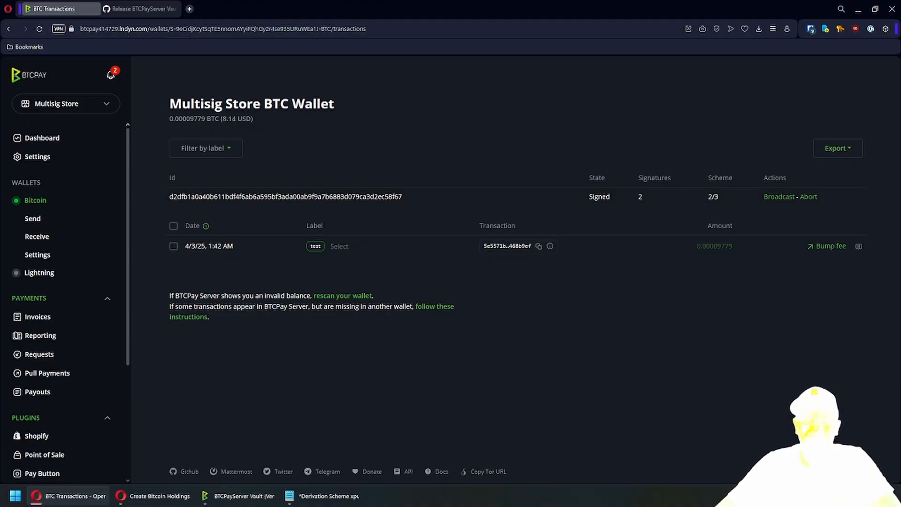
- Broadcast the signed 0.00009779 BTC transaction to the network
click(780, 197)
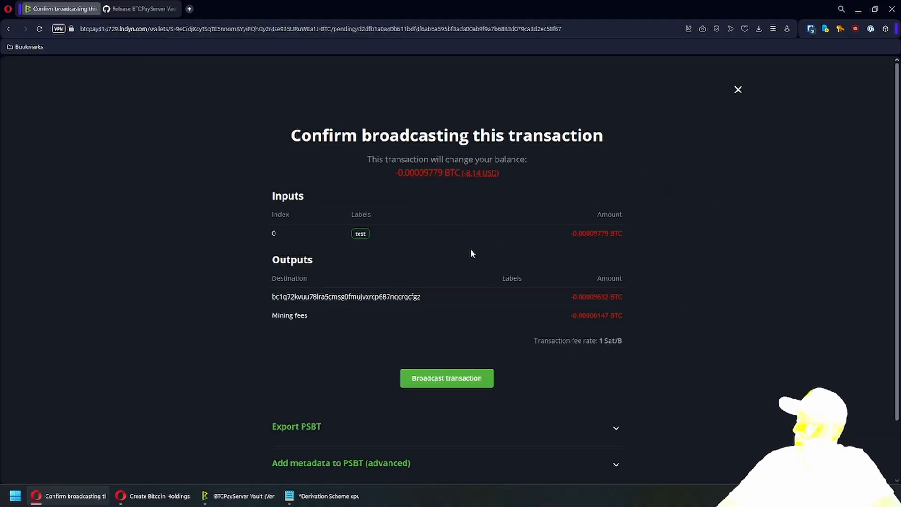
click(441, 383)
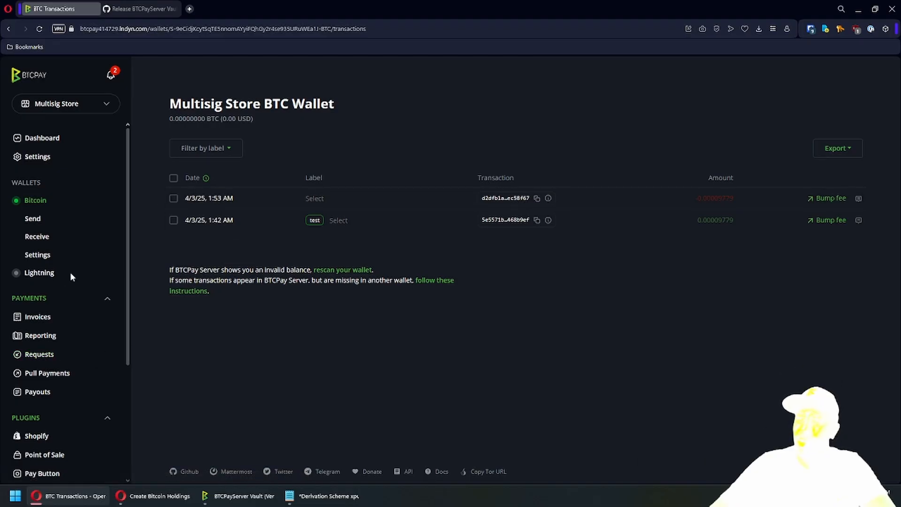
- In Vendor Pay, select the 2000 USD and 1000 USD invoices and pay them together
scroll(47, 297, down, 1)
scroll(47, 297, down, 3)
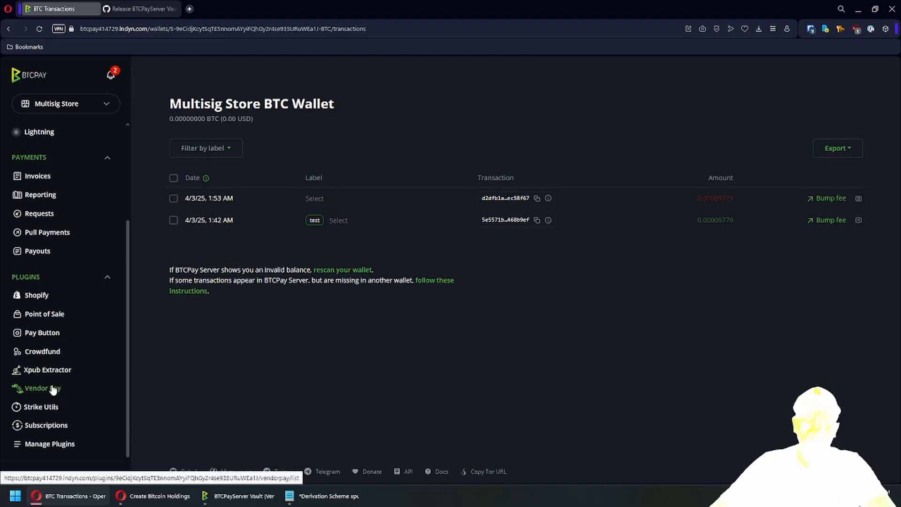
click(53, 389)
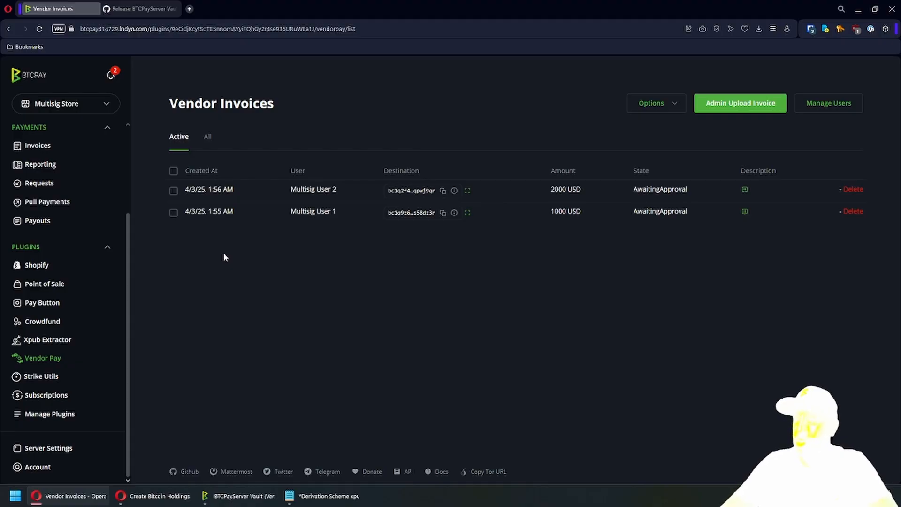
click(174, 192)
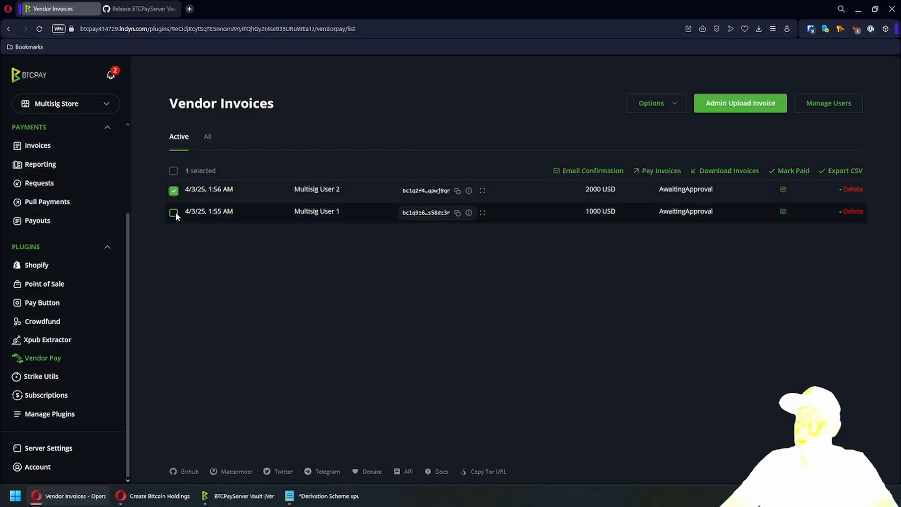
click(173, 213)
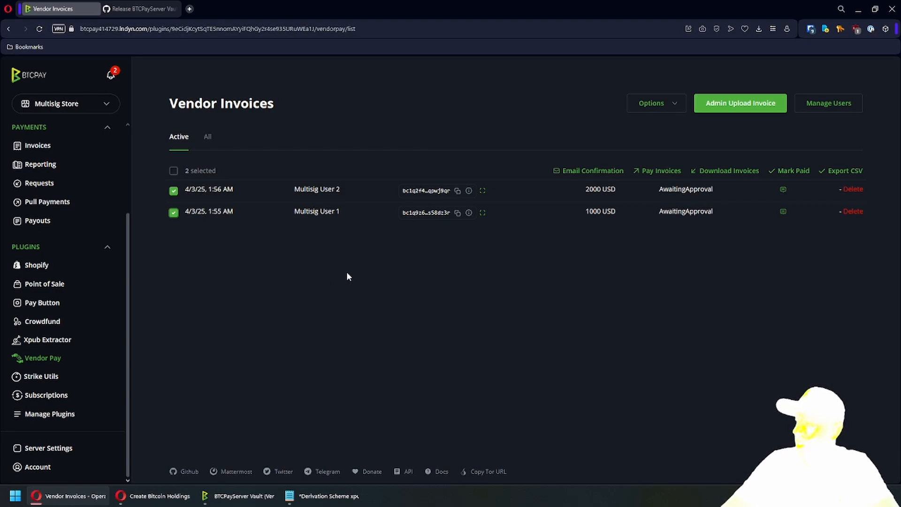
click(650, 171)
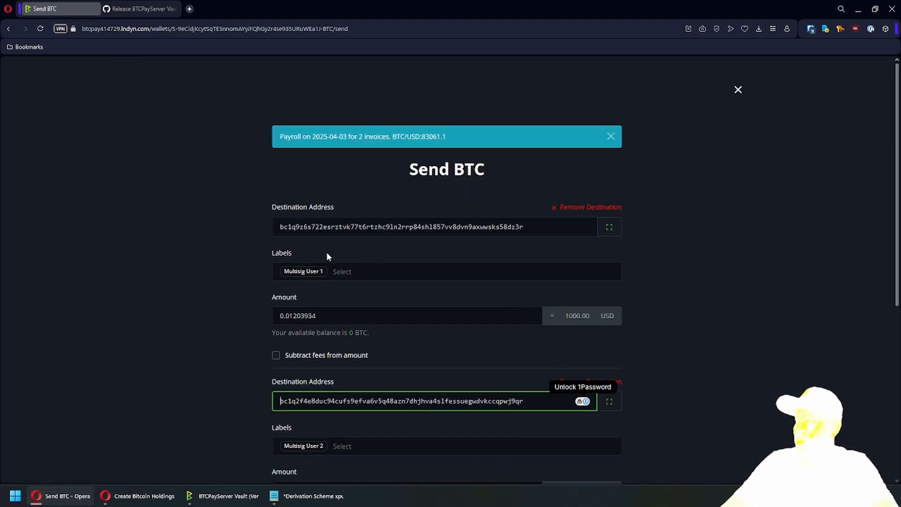
- Review the prefilled payroll form, close it unsent, and return to the Bitcoin wallet
scroll(266, 246, down, 2)
scroll(260, 169, down, 3)
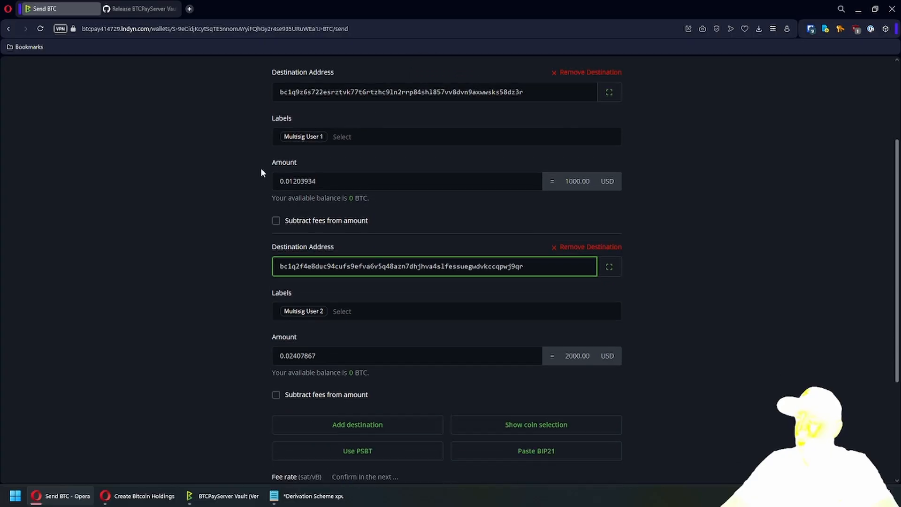
scroll(269, 247, down, 1)
scroll(269, 244, down, 1)
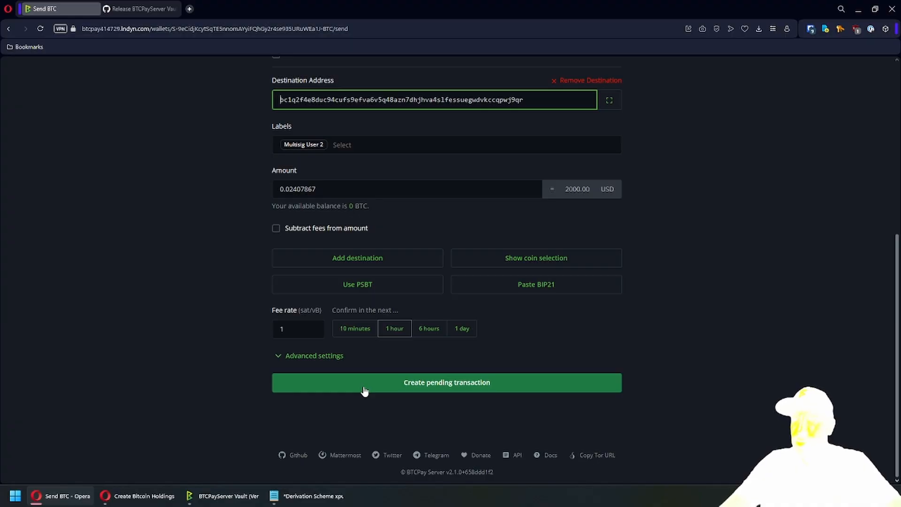
scroll(365, 391, up, 6)
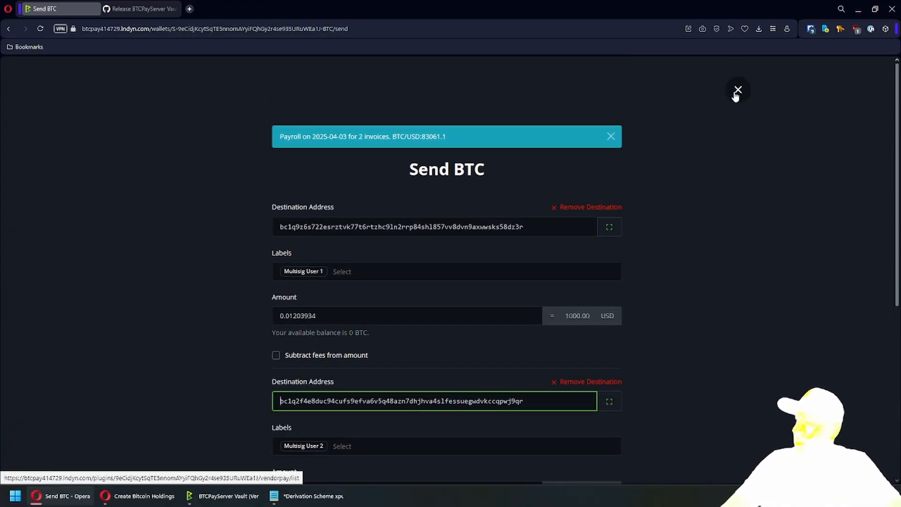
click(737, 91)
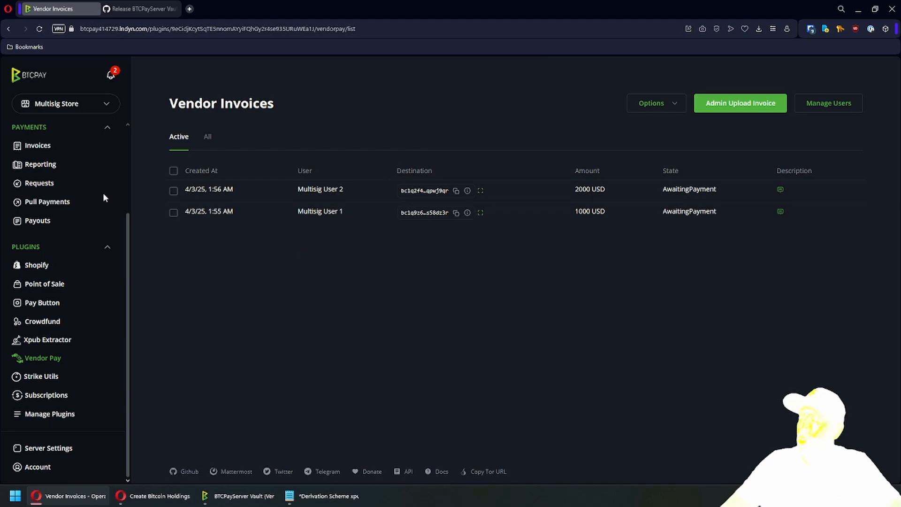
scroll(70, 228, up, 4)
click(36, 200)
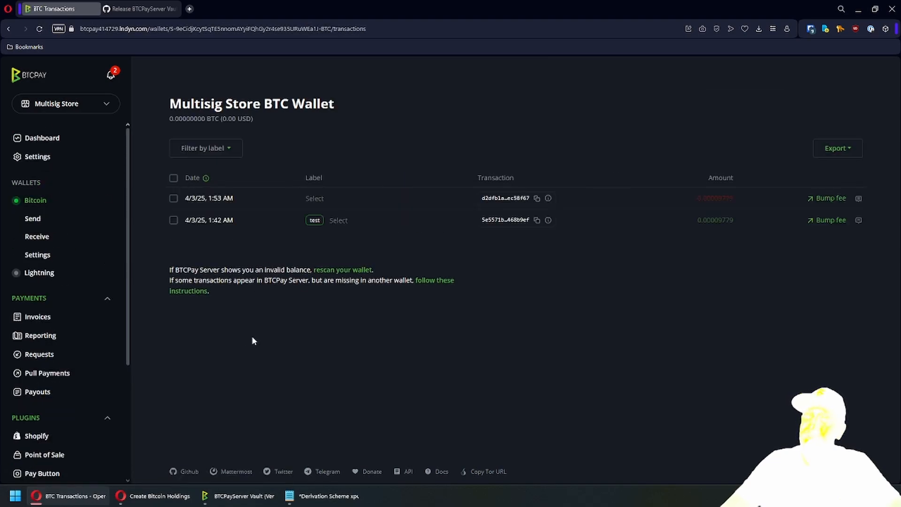